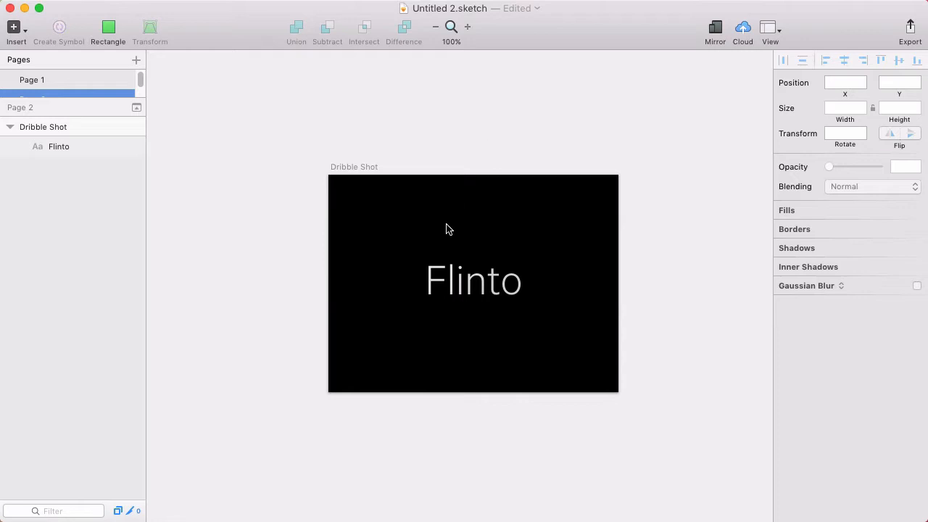
Draw a rectangle about 233 × 78 above the Flinto text and centre it horizontally over the text
mouse_move(367, 194)
left_mouse_down()
mouse_move(468, 239)
mouse_move(535, 249)
left_mouse_up()
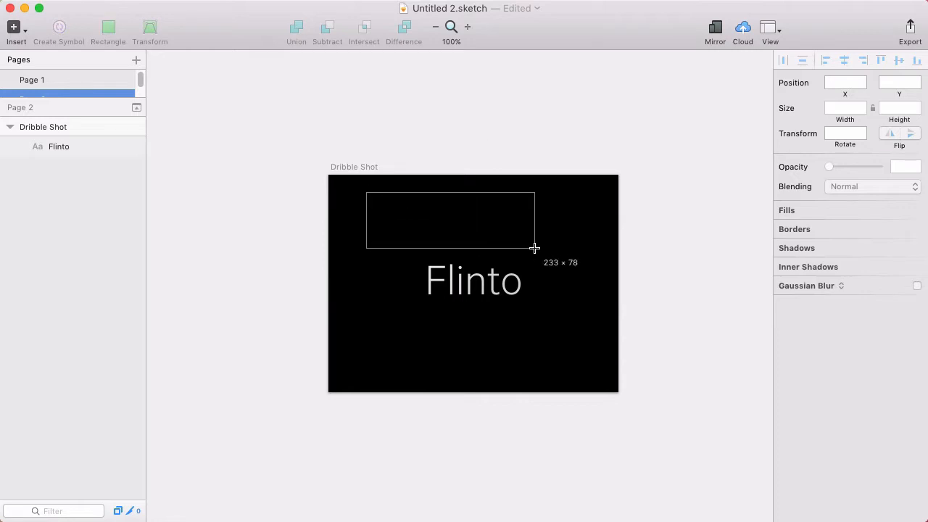
left_click_drag(464, 225, 485, 223)
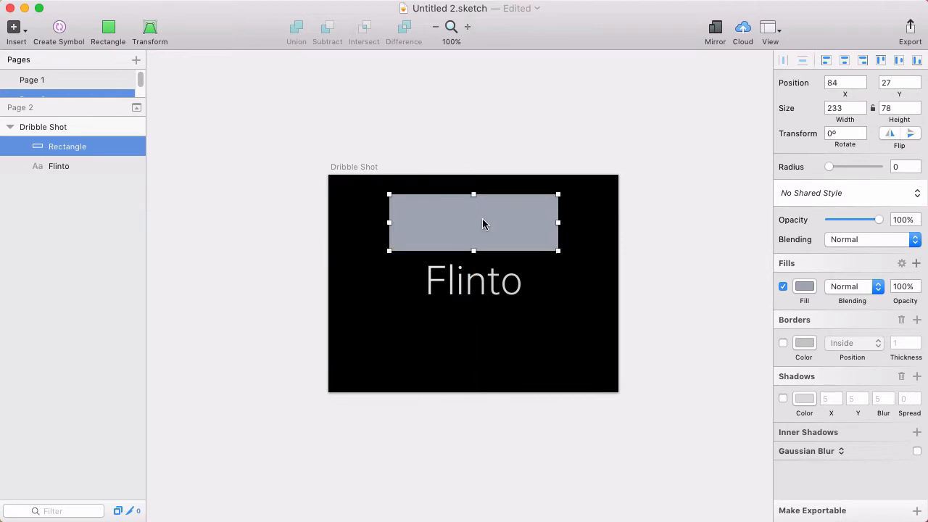
left_click(473, 290)
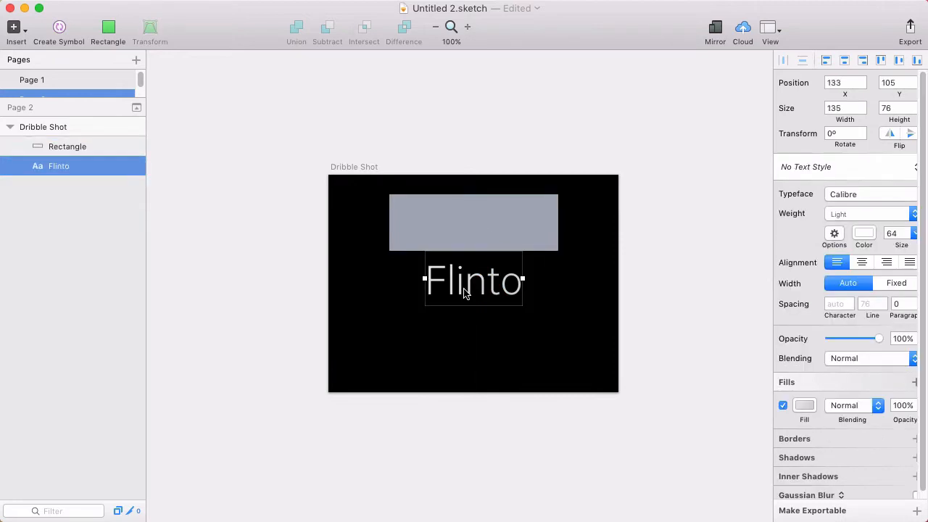
left_click(385, 295)
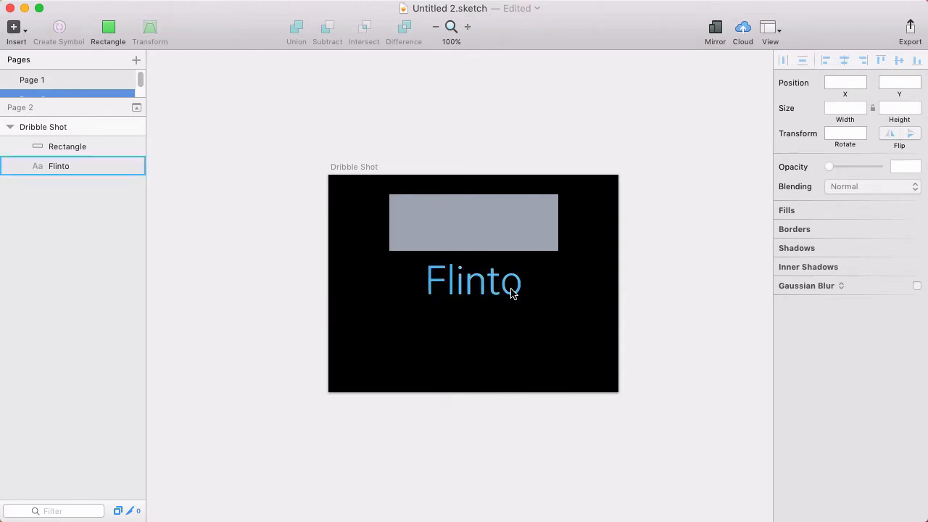
Fill the rectangle with a horizontal linear gradient running from black on its left edge to white on its right edge
left_click(485, 222)
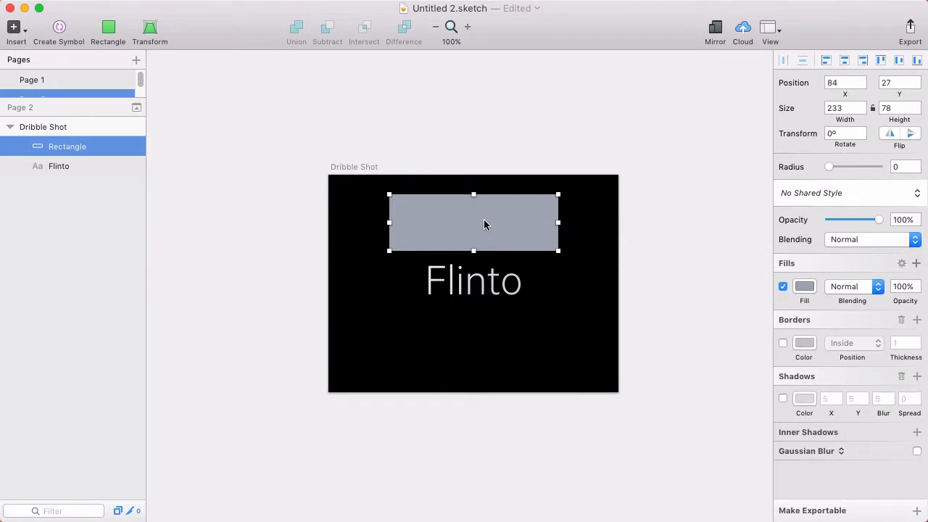
left_click(814, 287)
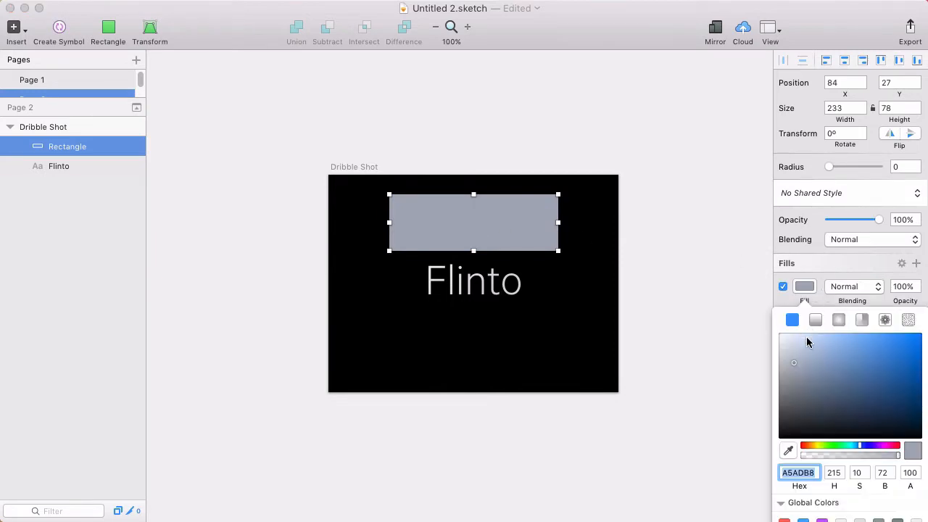
left_click_drag(794, 367, 702, 292)
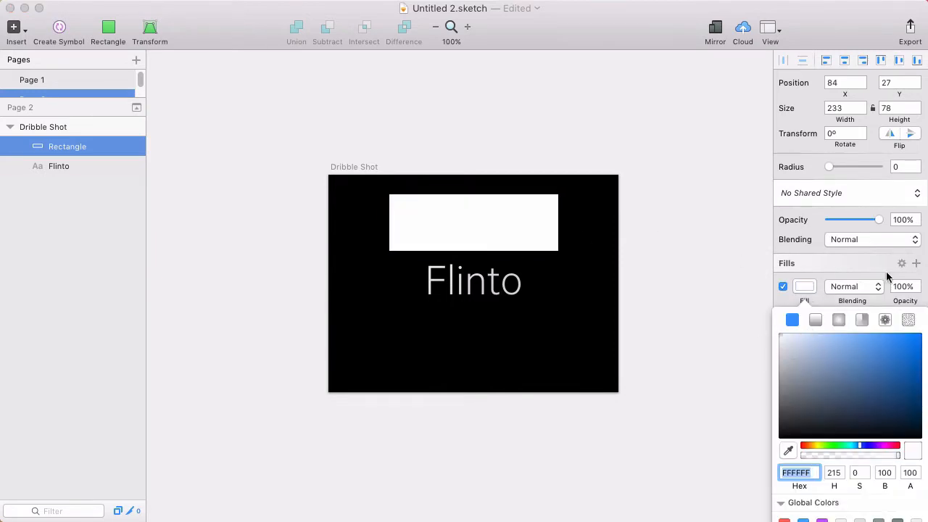
left_click(818, 319)
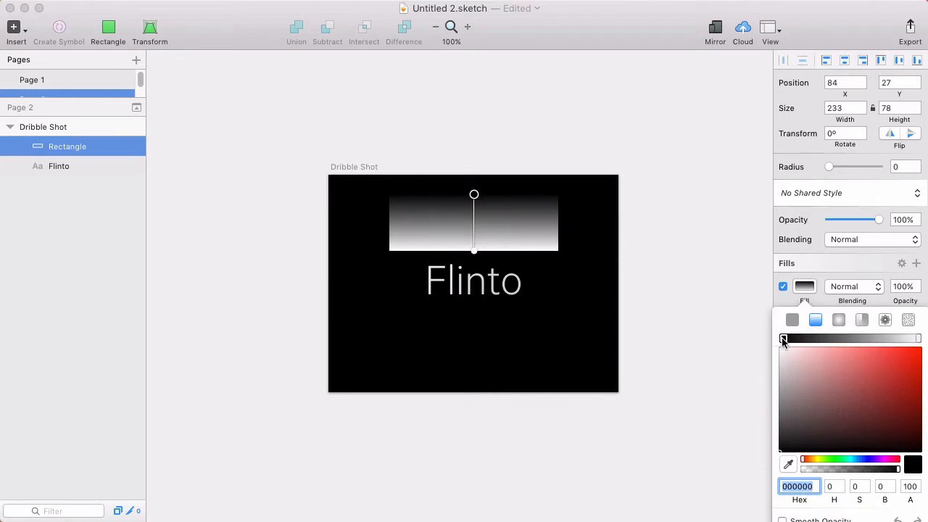
left_click_drag(475, 196, 390, 222)
left_click_drag(477, 251, 564, 222)
left_click(394, 160)
Set the Dribble Shot artboard's background color to dark grey 595959
left_click(363, 173)
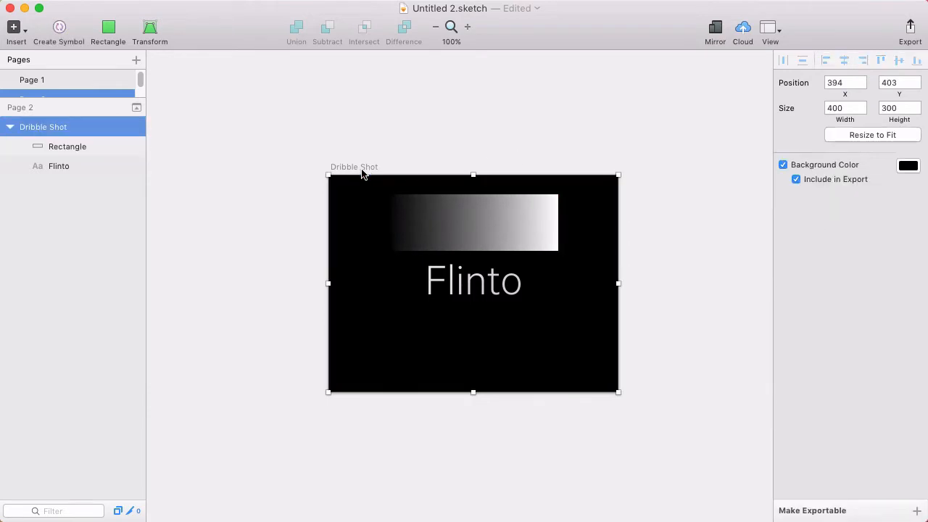
left_click(908, 165)
left_click_drag(901, 239, 757, 268)
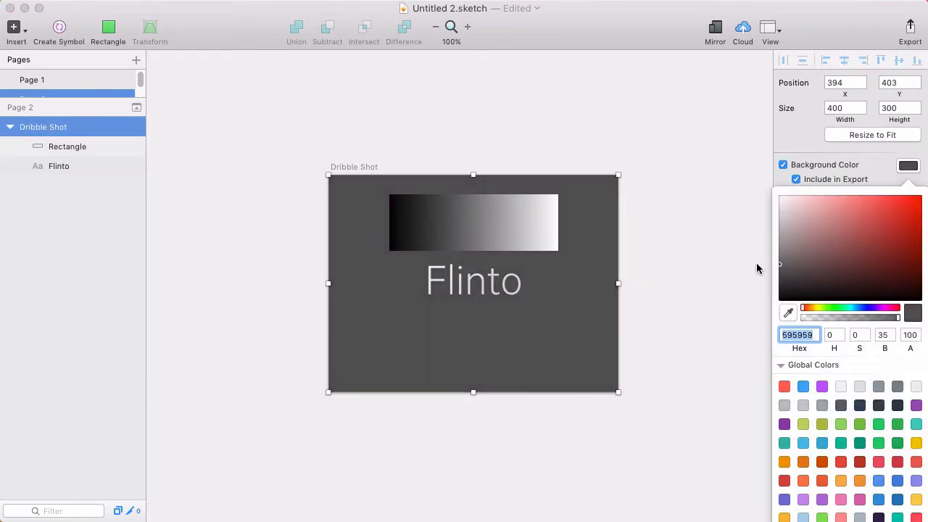
Add a third stop near the middle of the rectangle's horizontal gradient
left_click(494, 223)
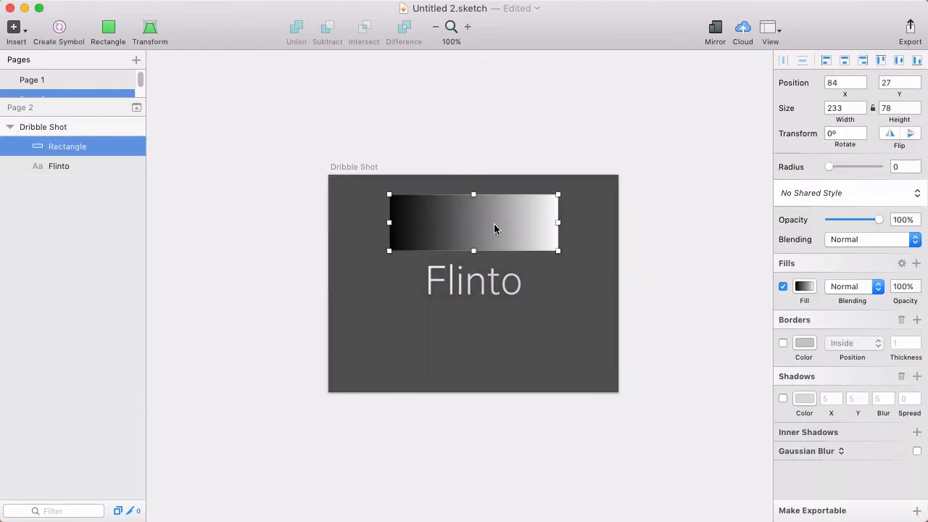
left_click(803, 287)
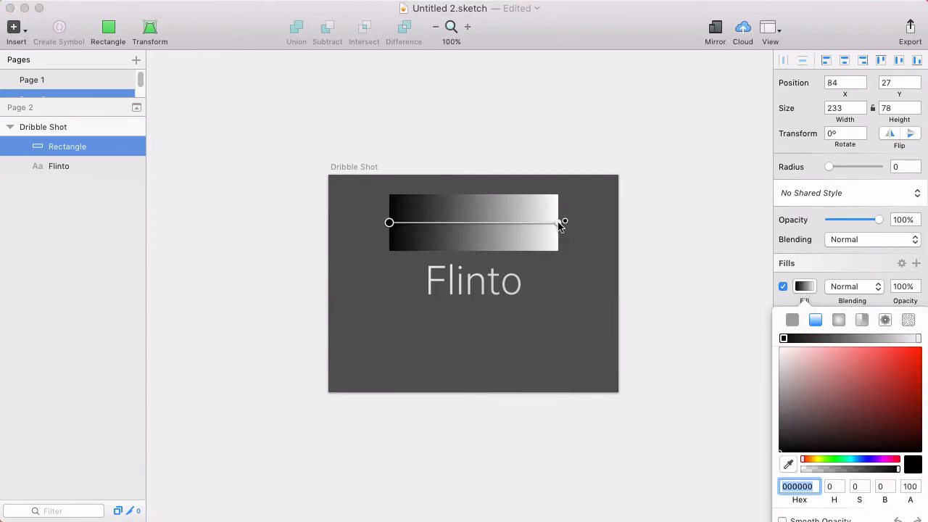
mouse_move(558, 222)
left_mouse_down()
mouse_move(470, 221)
mouse_move(559, 222)
left_mouse_up()
left_click(491, 222)
left_click_drag(489, 224, 477, 226)
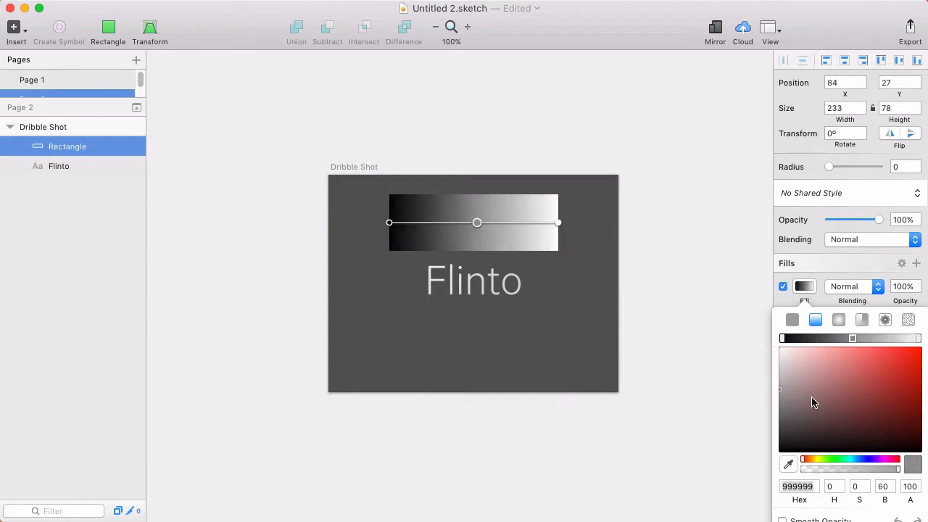
Color the gradient's right stop black and its middle stop light grey CBCBCB
left_click_drag(812, 402, 630, 308)
left_click(557, 222)
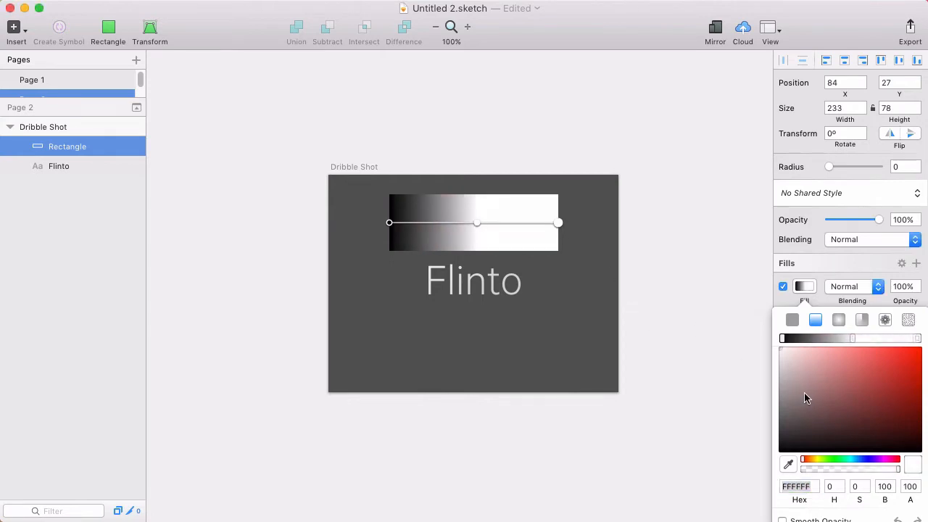
left_click_drag(806, 396, 723, 504)
left_click(476, 222)
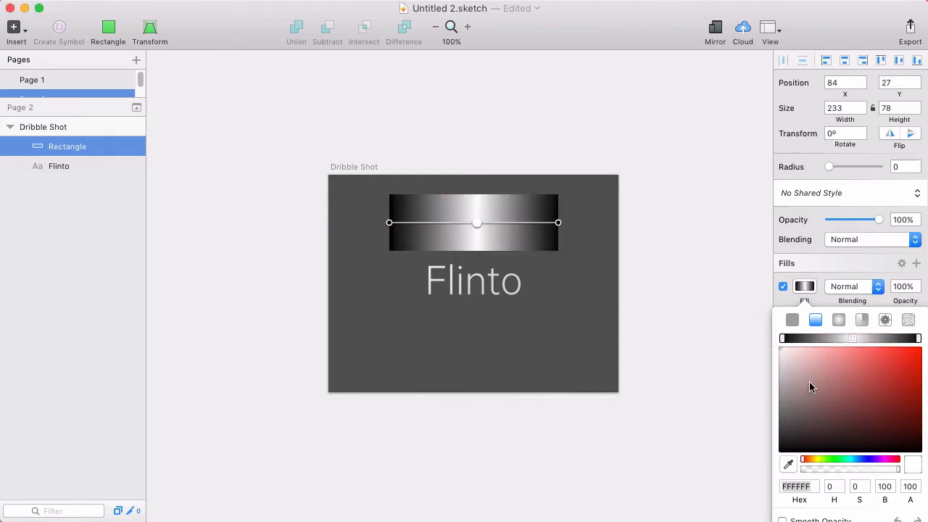
left_click_drag(790, 357, 751, 366)
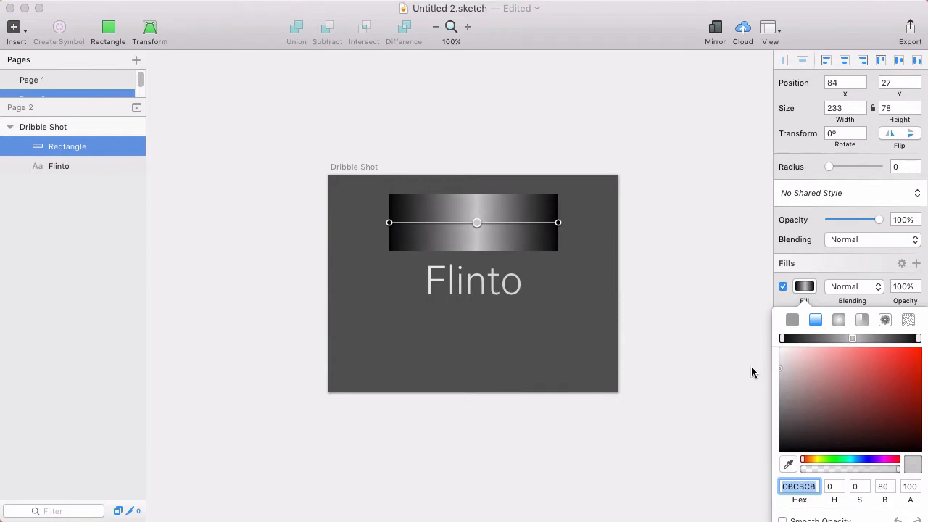
left_click(548, 117)
Set the Dribble Shot artboard's background color to black
left_click(359, 168)
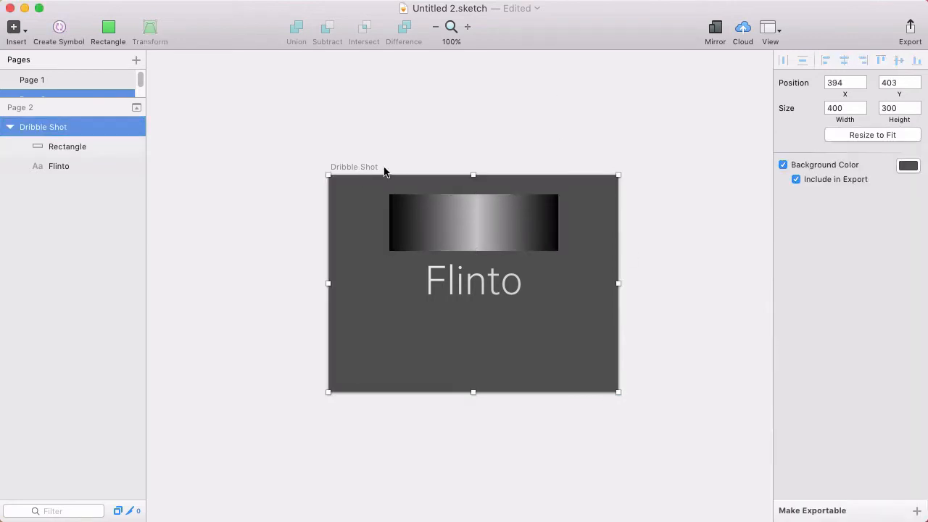
left_click(907, 166)
left_click_drag(814, 275, 708, 321)
left_click(555, 156)
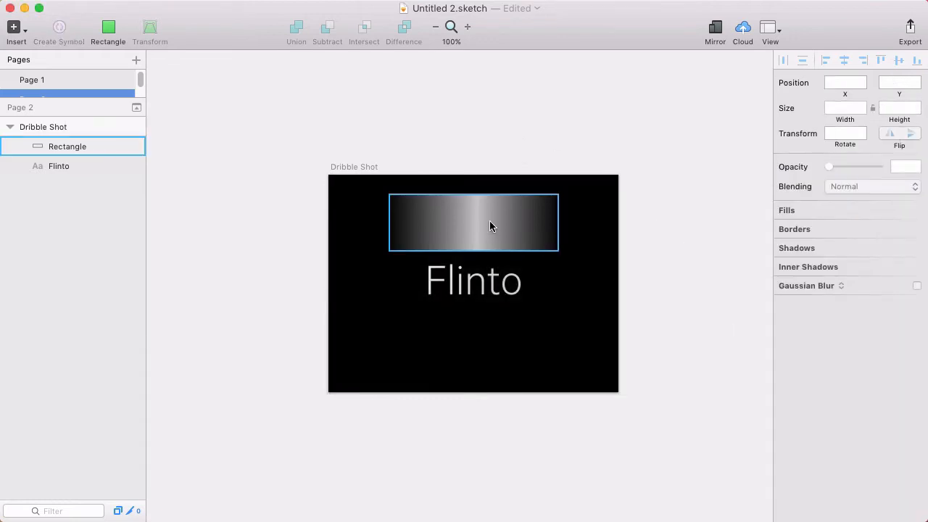
Cover the Flinto text with a second, black rectangle and delete that rectangle
mouse_move(490, 220)
left_mouse_down()
mouse_move(491, 271)
mouse_move(483, 219)
left_mouse_up()
left_click(473, 291)
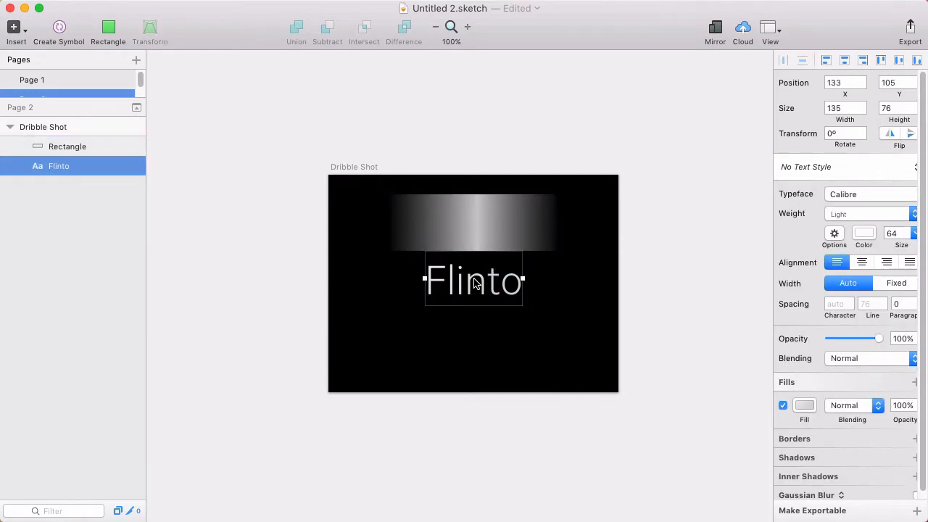
key("r")
left_click_drag(370, 238, 568, 320)
key("ctrl+c")
left_click(532, 352)
left_click(642, 261)
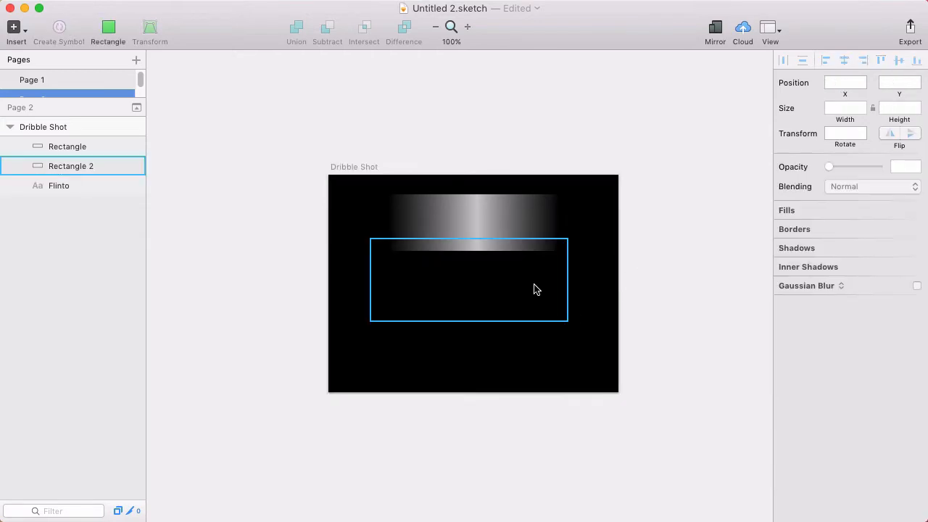
left_click(534, 289)
key("Delete")
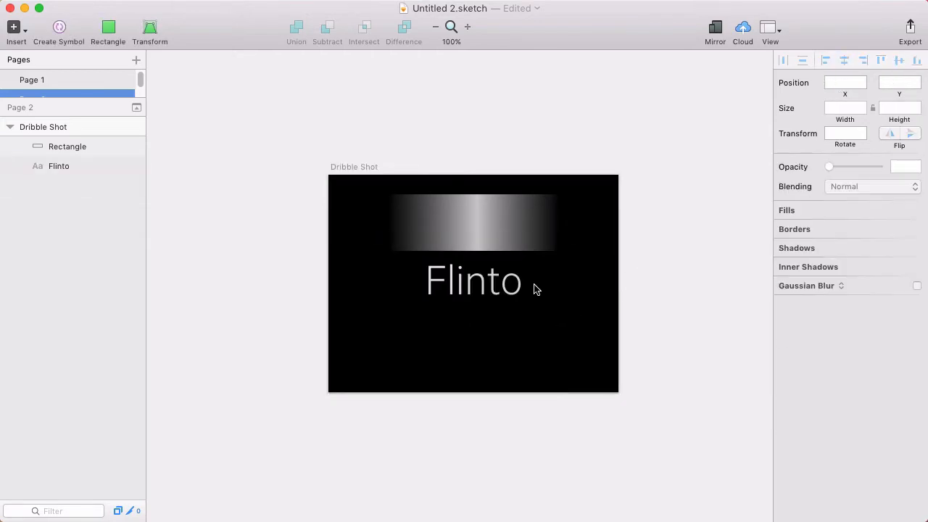
Make the left stop of the rectangle's gradient white FFFFFF with an alpha of 0
left_click(528, 227)
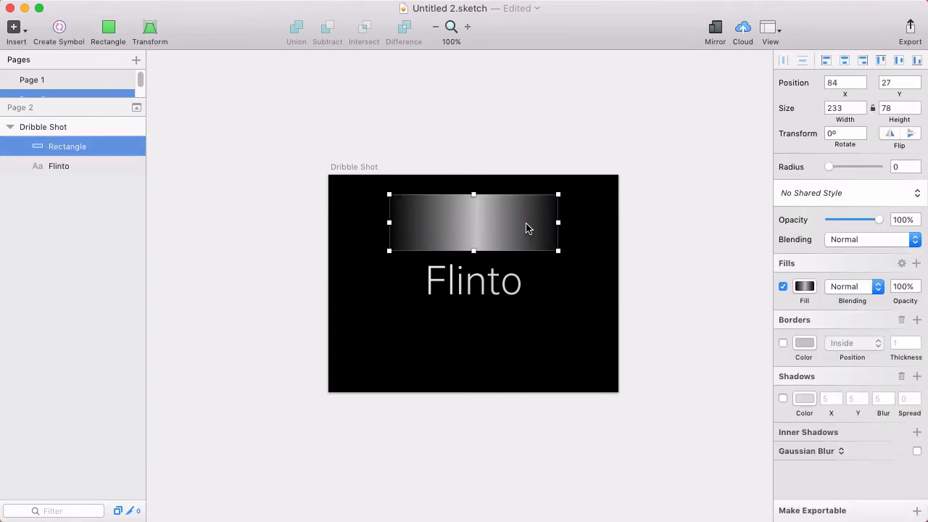
left_click(806, 287)
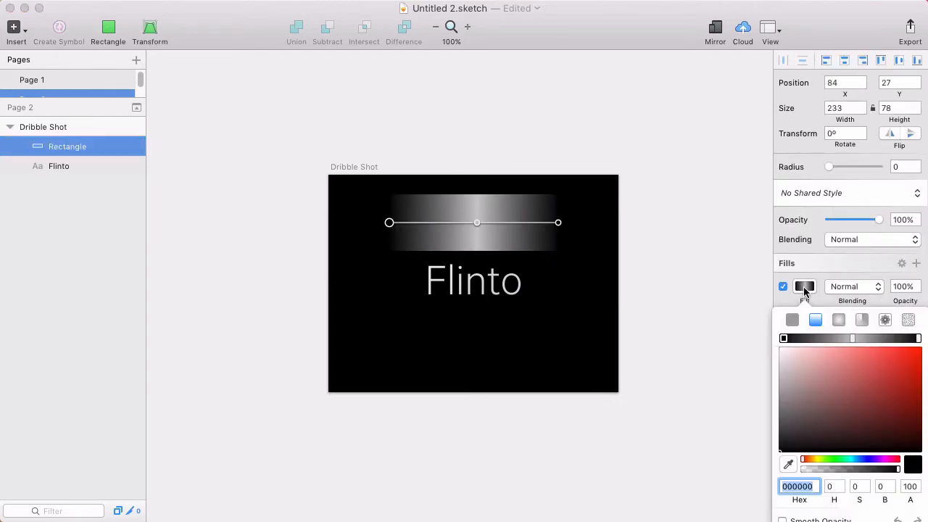
left_click(781, 349)
left_click(865, 470)
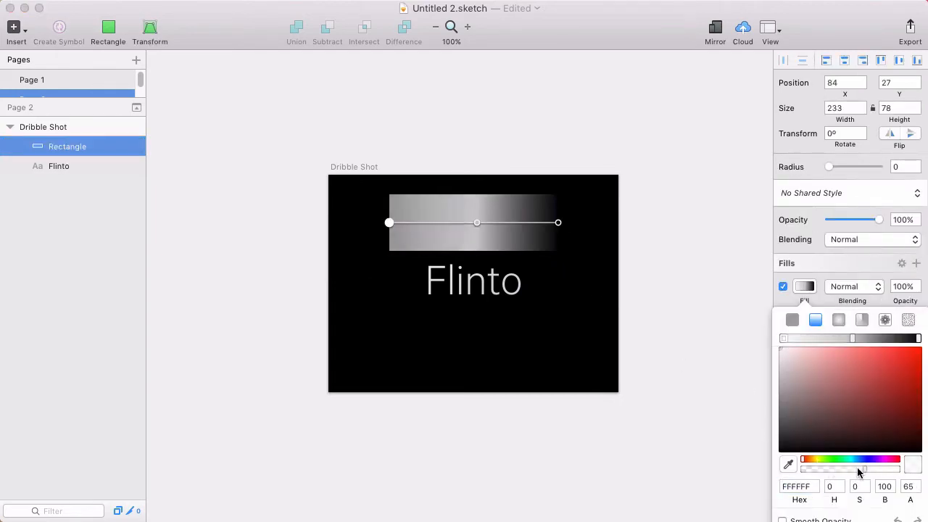
left_click_drag(859, 472, 805, 472)
Make the gradient's right stop white FFFFFF with an alpha of 0
left_click(559, 223)
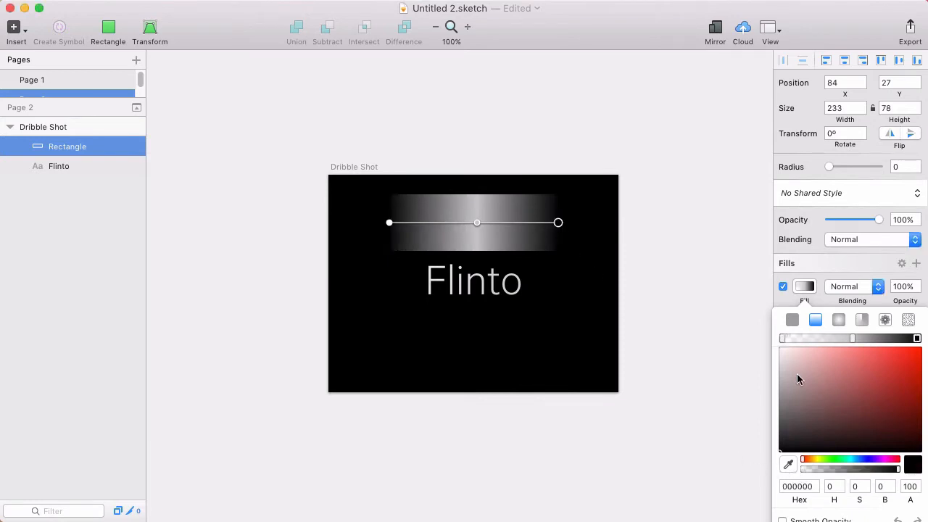
left_click_drag(798, 379, 725, 332)
left_click_drag(854, 473, 806, 471)
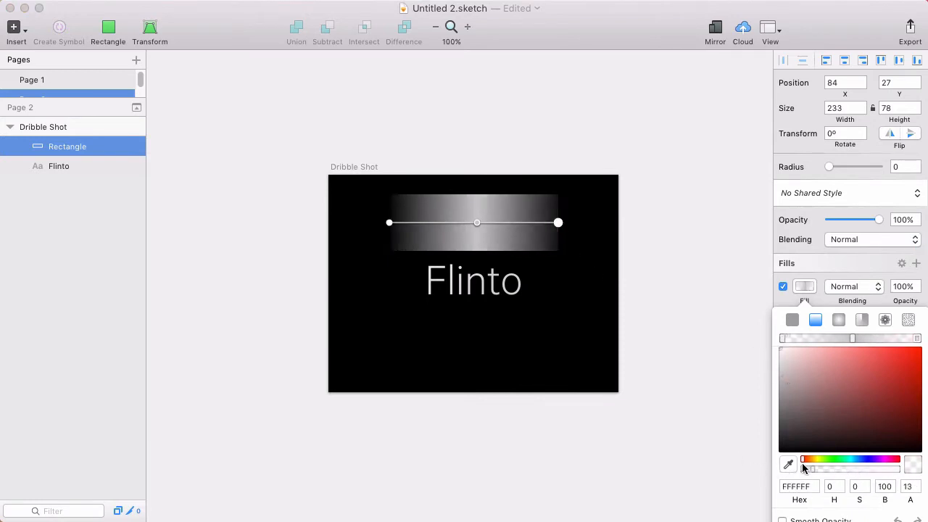
left_click(518, 149)
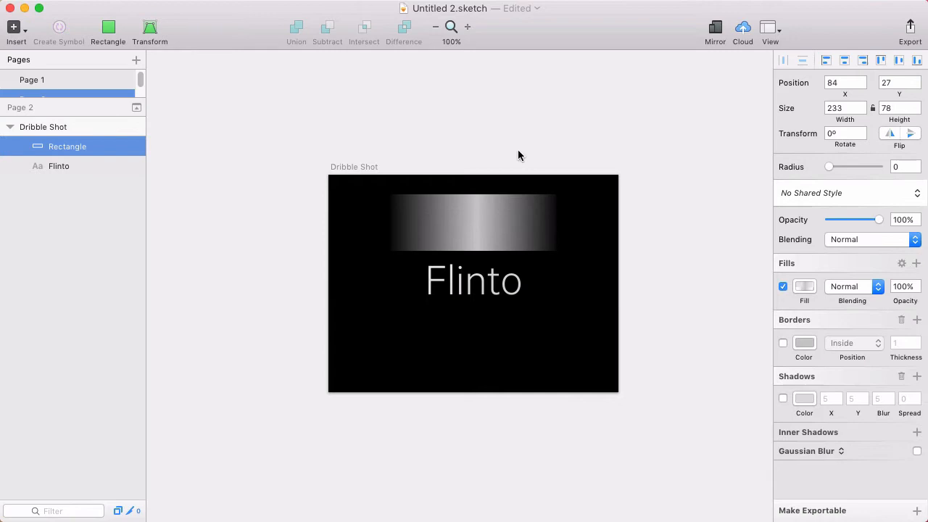
Recolor the left, middle and right stops of the rectangle's gradient to black 000000, keeping both ends transparent
left_click(473, 220)
left_click(805, 287)
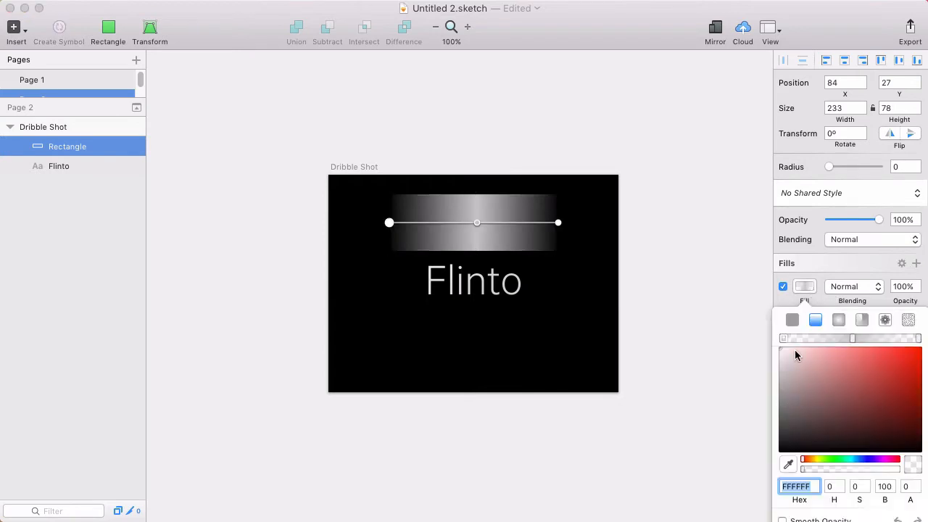
left_click_drag(796, 352, 710, 520)
left_click(477, 222)
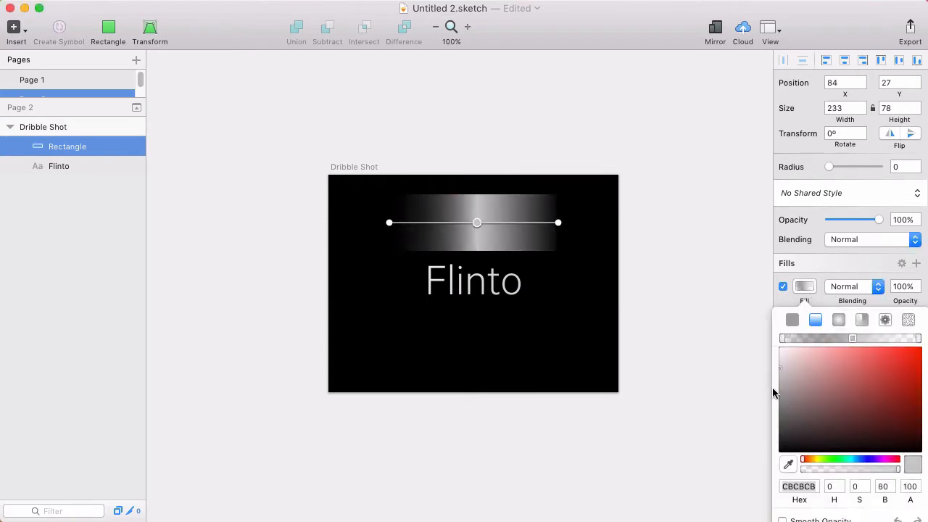
left_click_drag(811, 400, 694, 491)
left_click(558, 222)
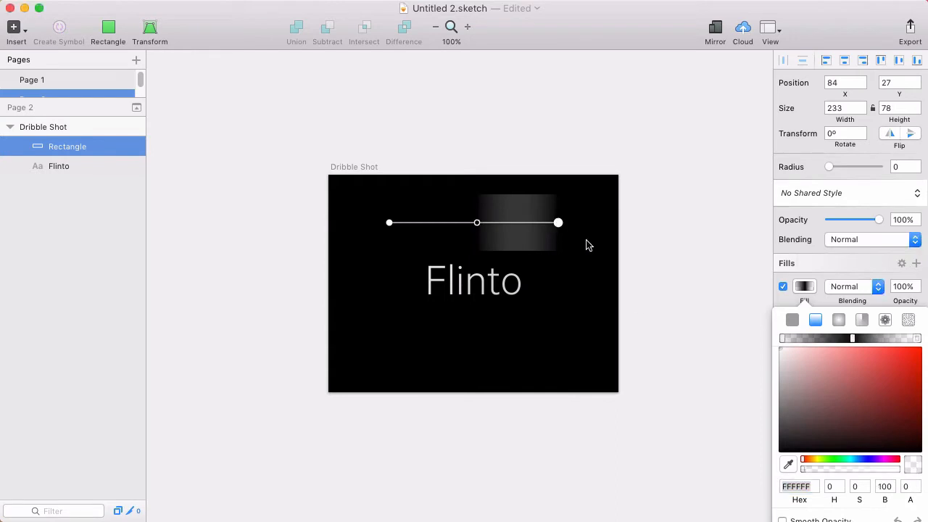
left_click_drag(793, 363, 754, 425)
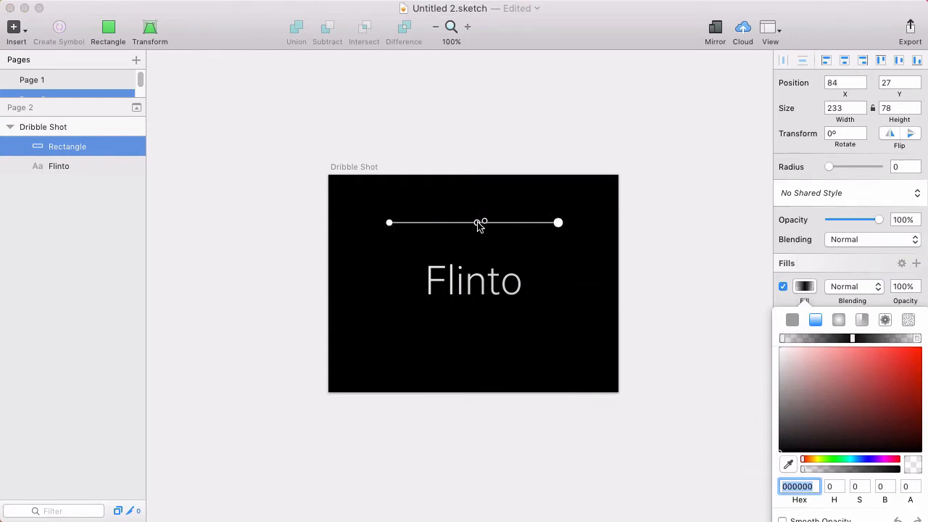
Check the color and alpha of the gradient's middle and right stops
left_click(478, 224)
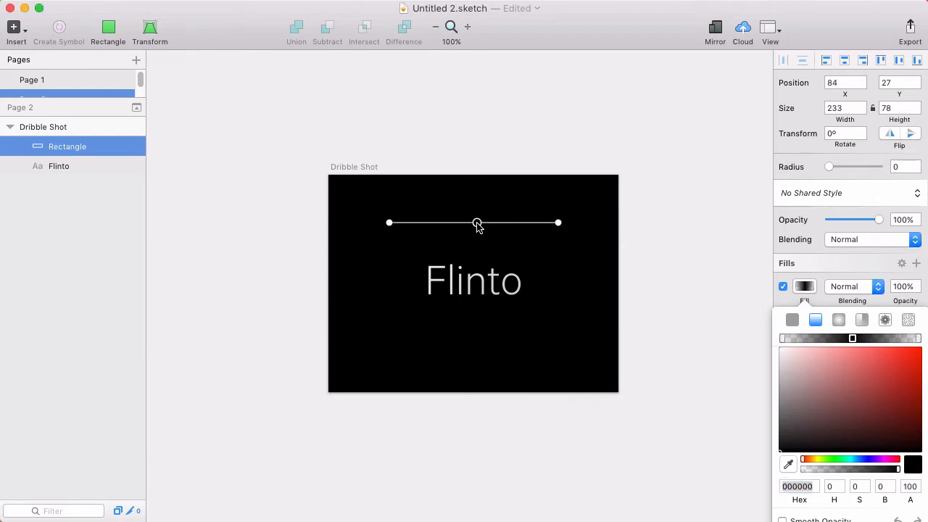
left_click(558, 223)
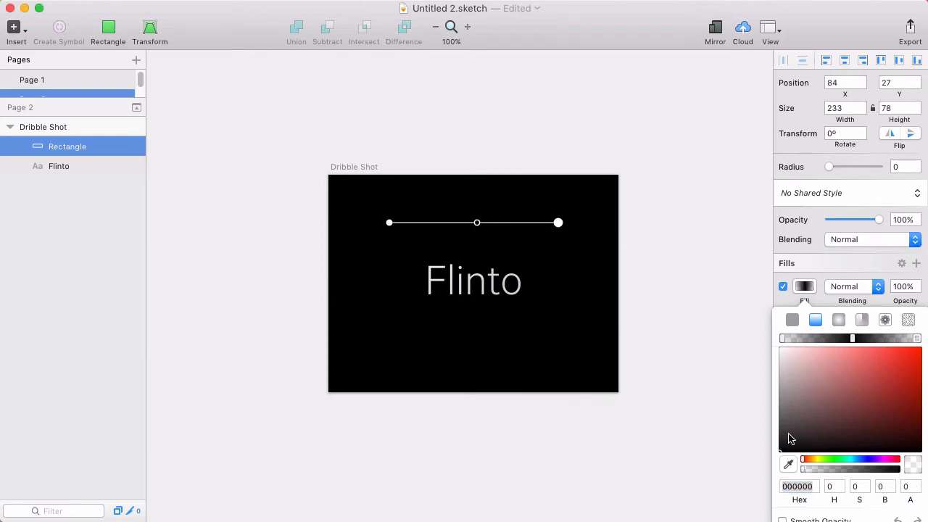
left_click(798, 484)
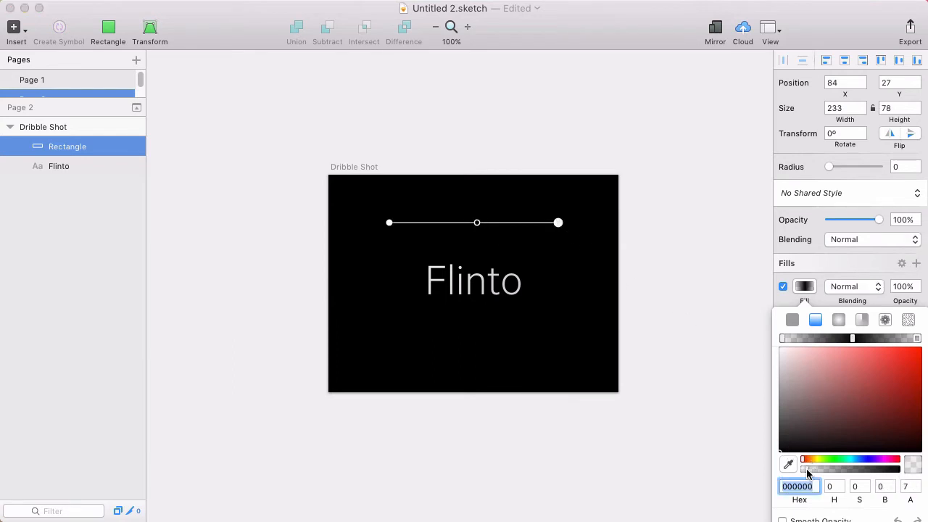
left_click(477, 224)
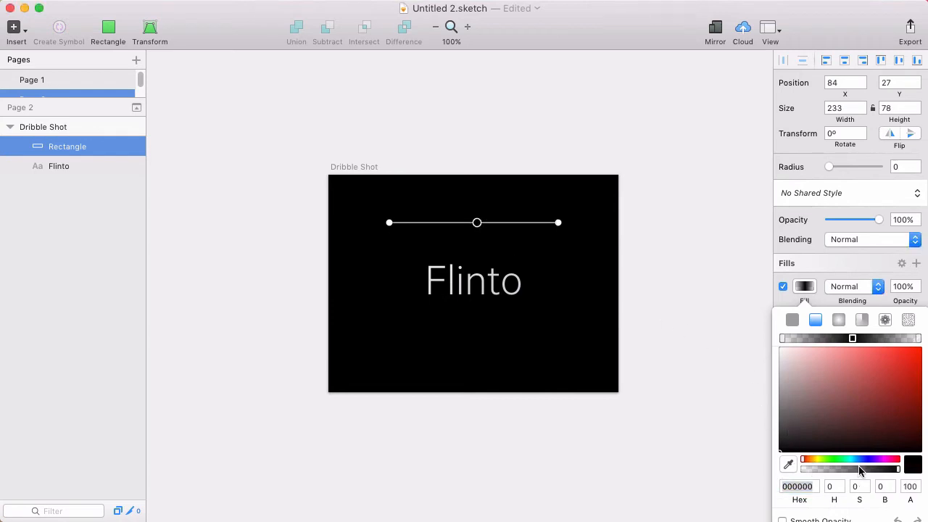
Lower the gradient's middle stop alpha to about 55 and move the rectangle over the Flinto text, to about X 67, Y 111
left_click_drag(857, 472, 858, 471)
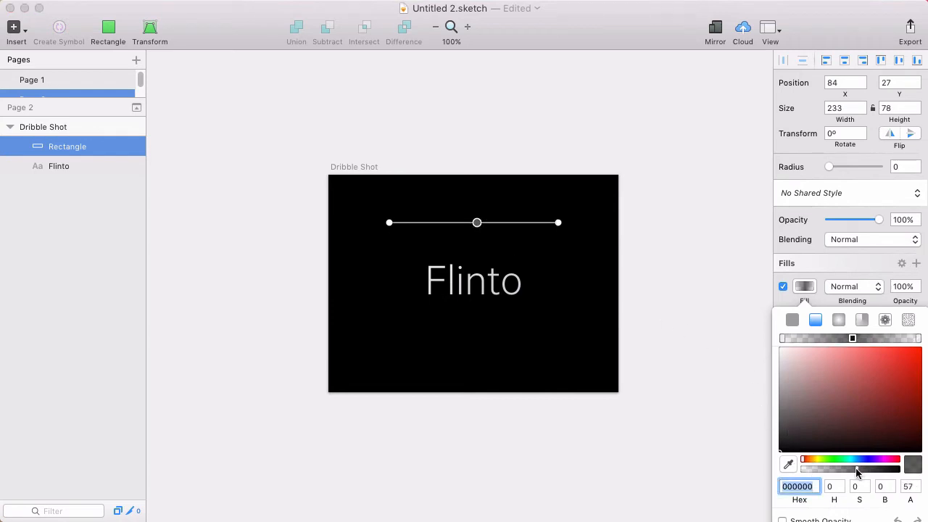
left_click(681, 205)
left_click_drag(491, 201, 470, 275)
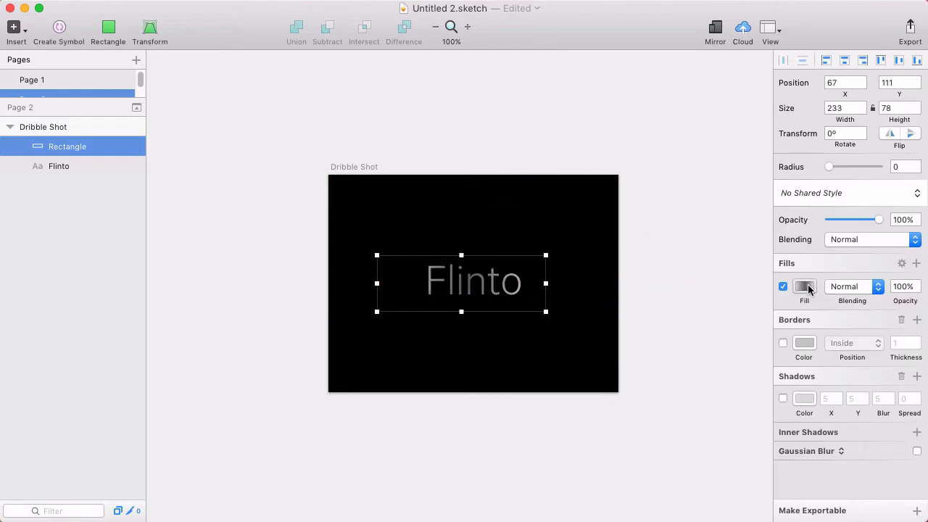
Raise the gradient's middle stop alpha to nearly opaque and shift the rectangle left so its dark center covers the start of the text
left_click(804, 286)
left_click(852, 339)
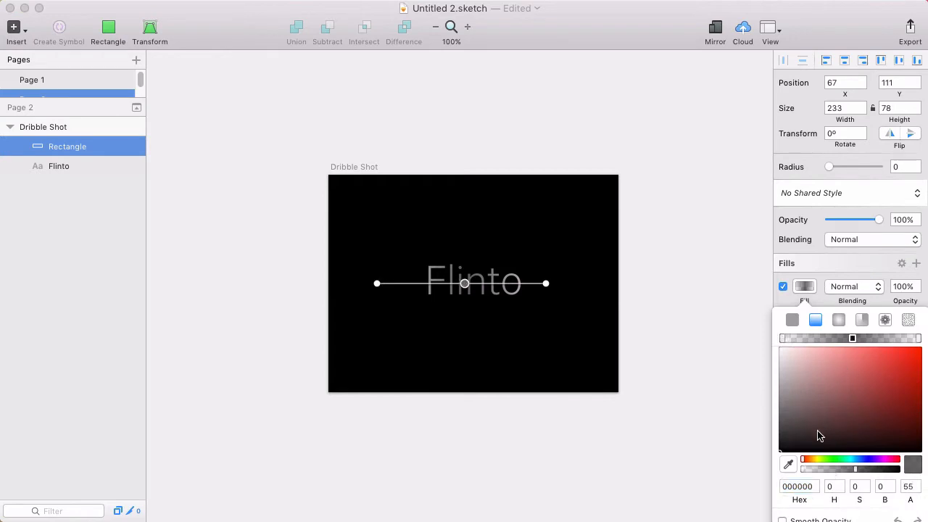
left_click_drag(858, 470, 888, 473)
left_click(473, 280)
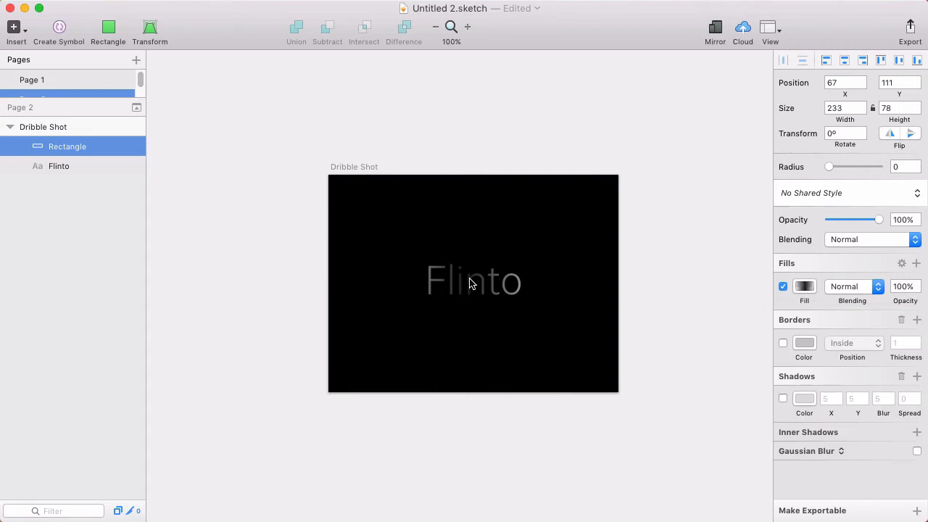
left_click_drag(473, 282, 446, 279)
Send only the selected Dribble Shot artboard to Flinto at 100% scale with a custom 400 by 300 device size
left_click(358, 144)
left_click(349, 171)
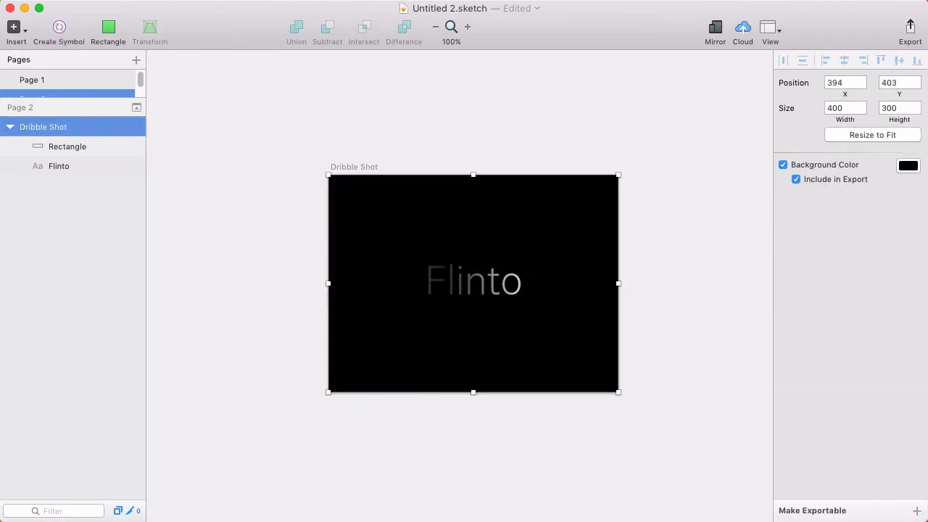
left_click(161, 68)
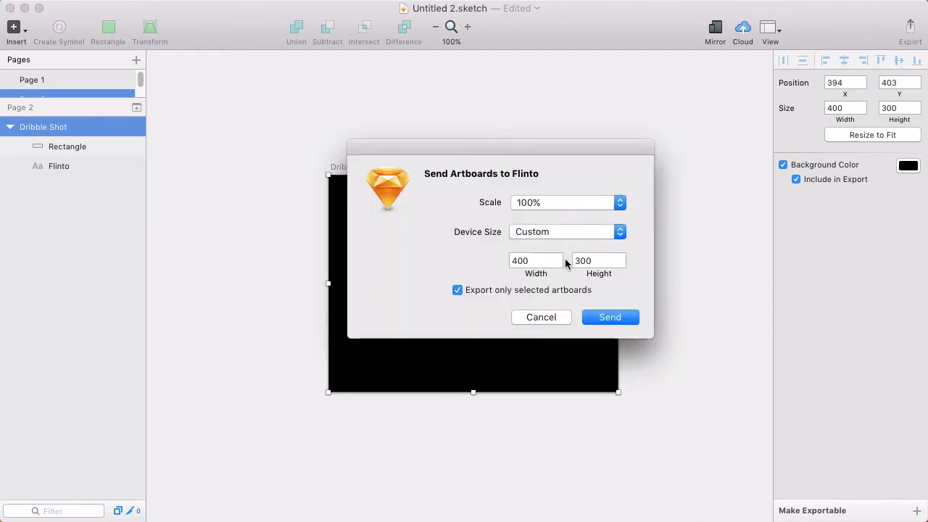
left_click(608, 318)
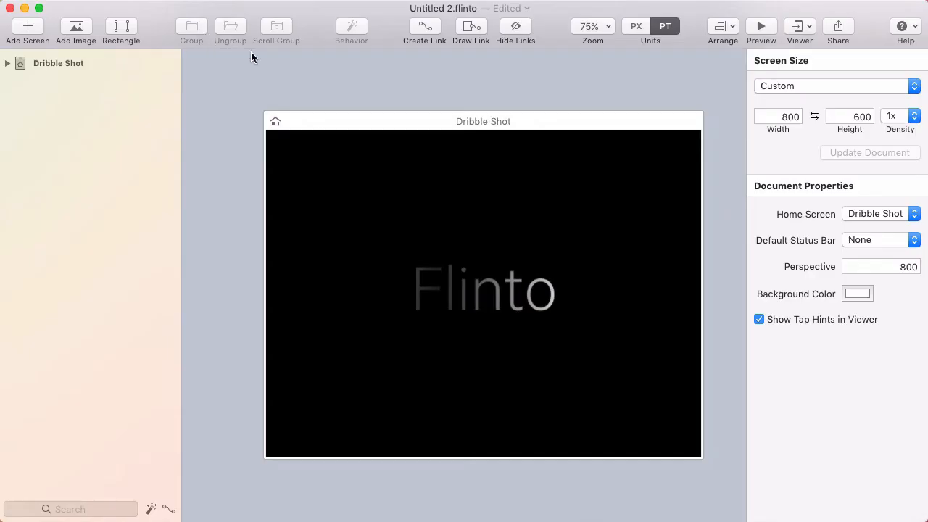
Group the Rectangle and Flinto layers of the Dribble Shot screen and name the group shimmer
left_click(11, 65)
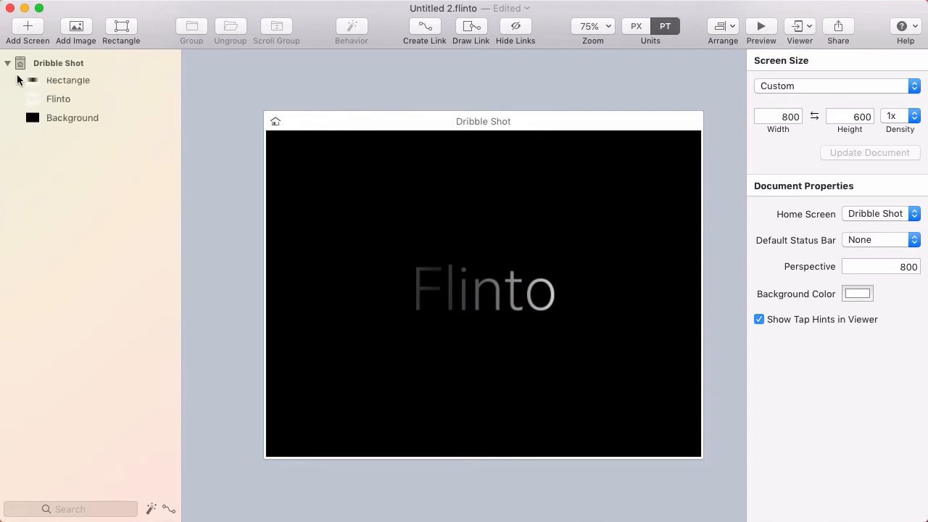
left_click(45, 86)
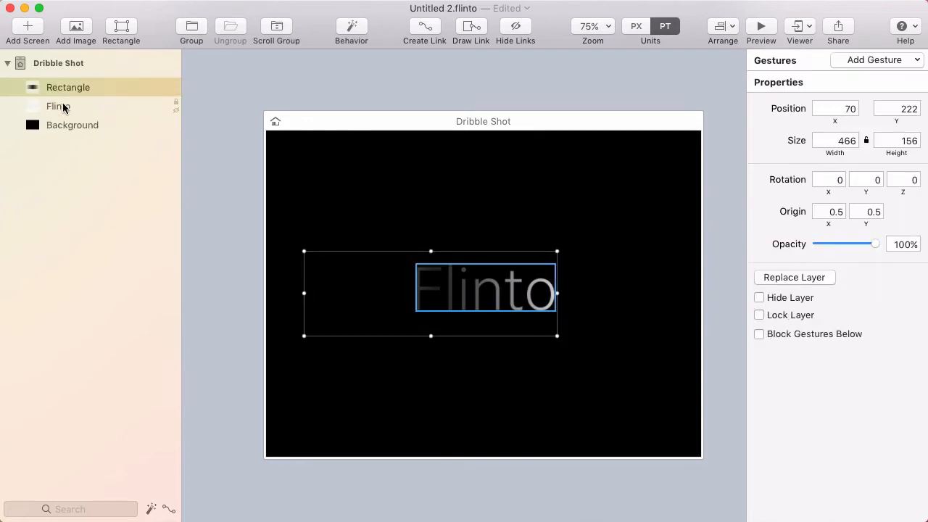
left_click(61, 108, "shift")
key("super+g")
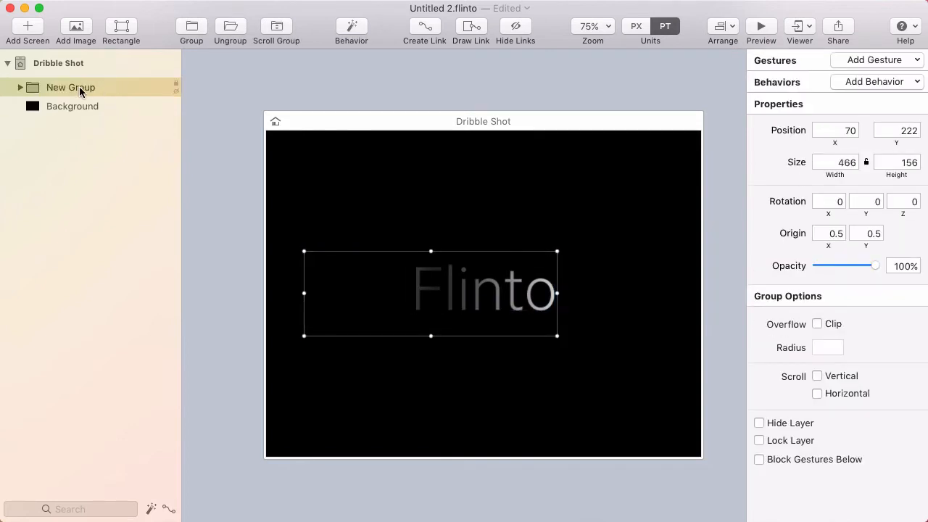
double_click(78, 86)
type("shimmer")
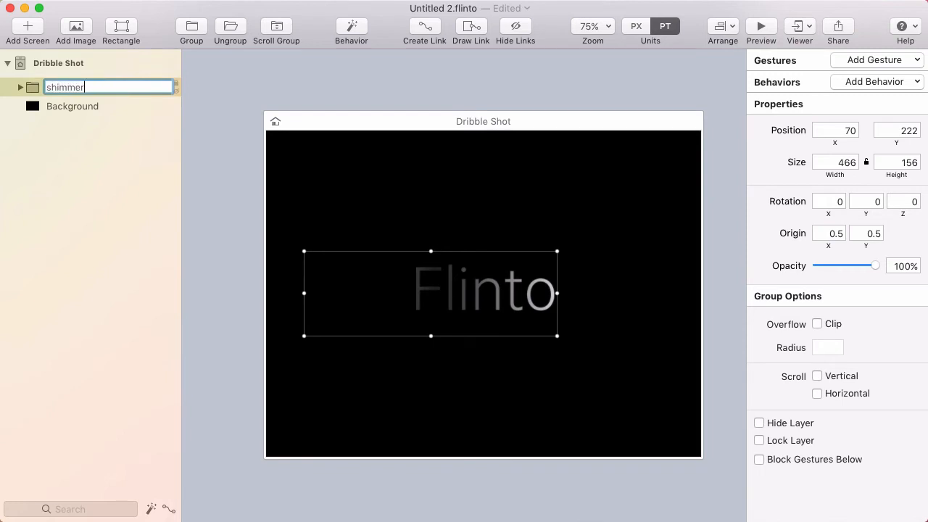
key("Return")
Create a behavior on the shimmer group, then save it and exit the Behavior Designer
left_click(352, 29)
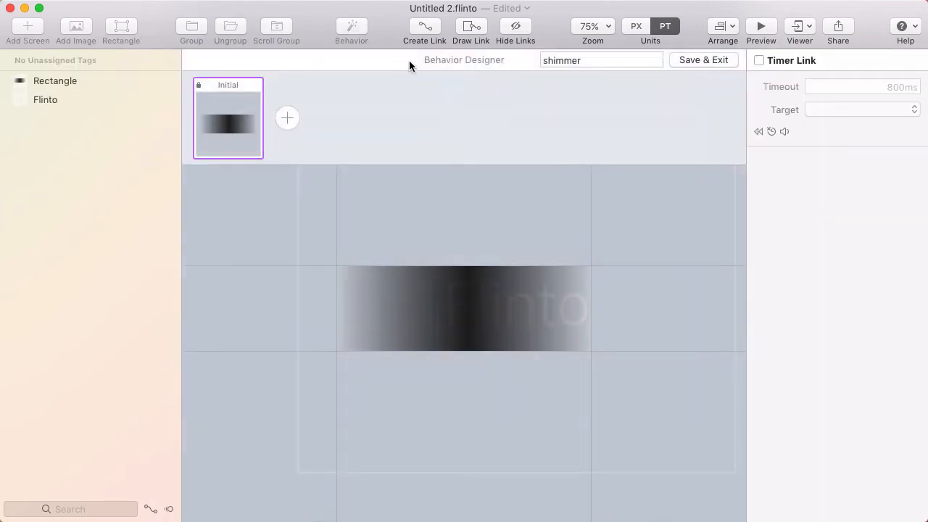
left_click(459, 304)
left_click(448, 309)
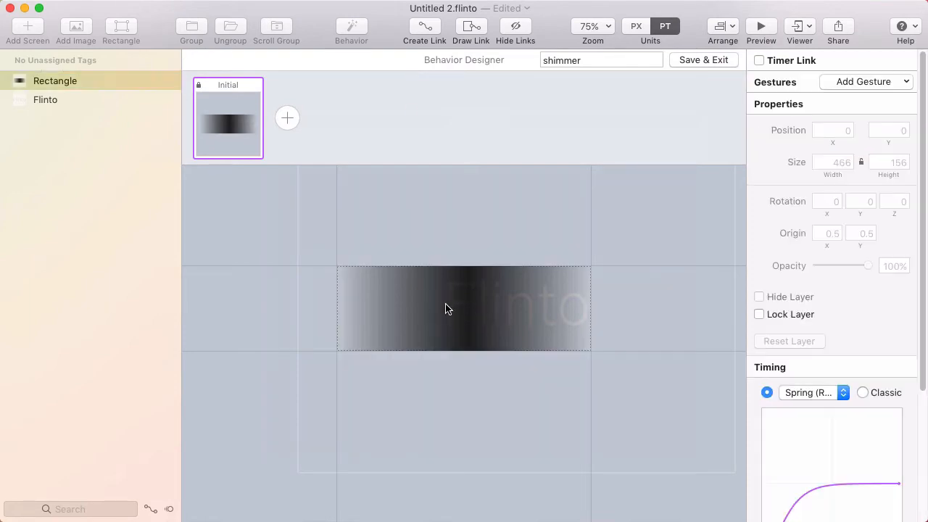
left_click(703, 60)
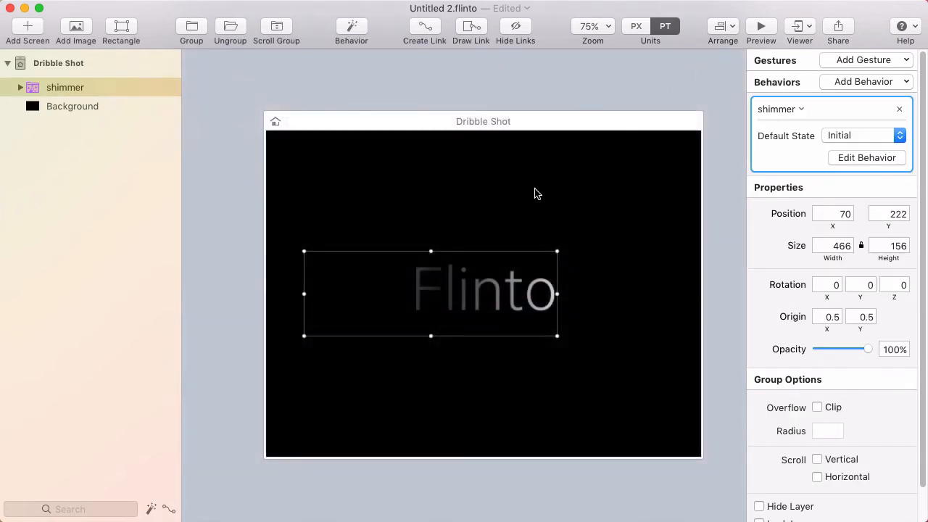
Move only the gradient rectangle inside the shimmer group to the right of the Flinto text, to about X 552, Y 222
left_click(532, 193)
left_click_drag(363, 284, 631, 285)
key("super+z")
double_click(374, 285)
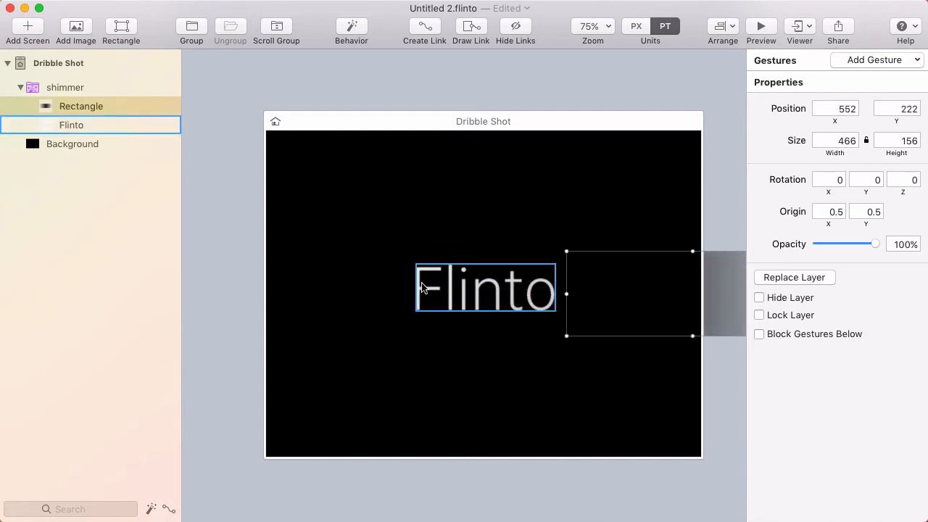
left_click(432, 127)
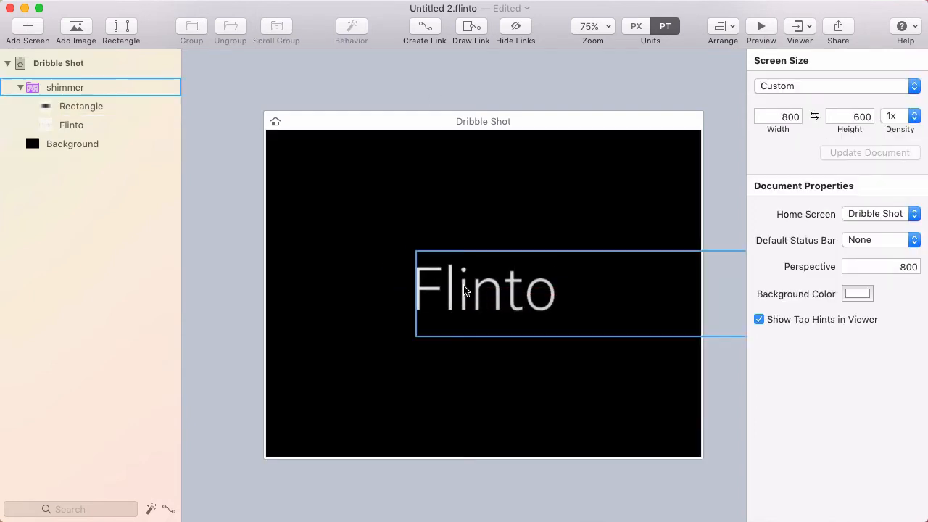
Reopen the shimmer behavior for editing and add a second state named left
left_click(466, 292)
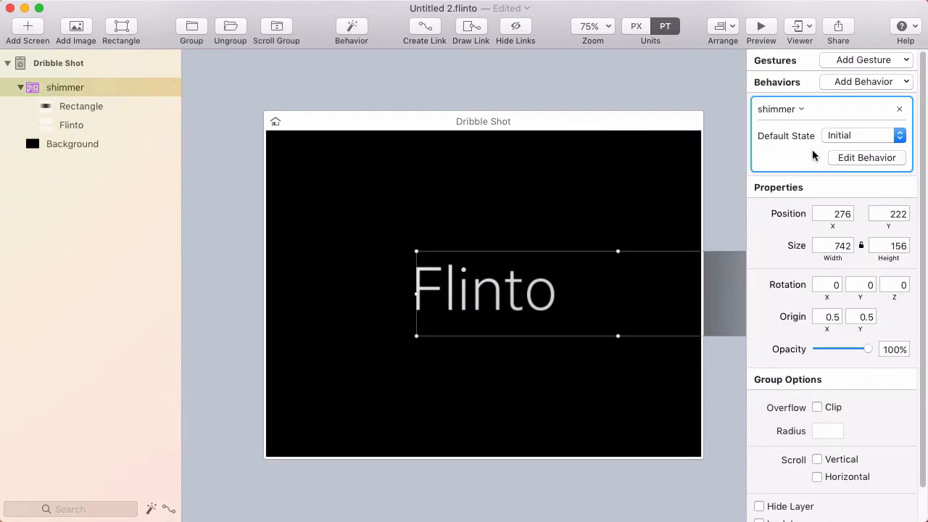
left_click(858, 158)
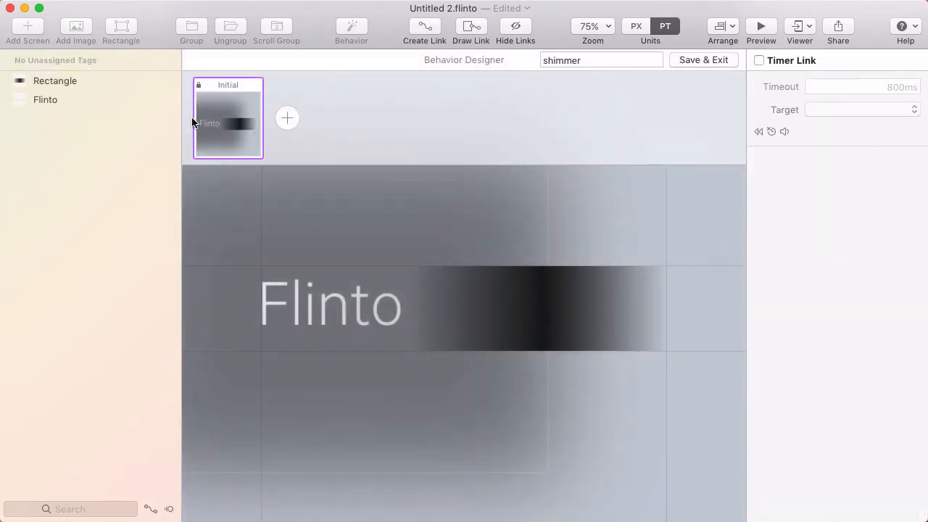
left_click(589, 320)
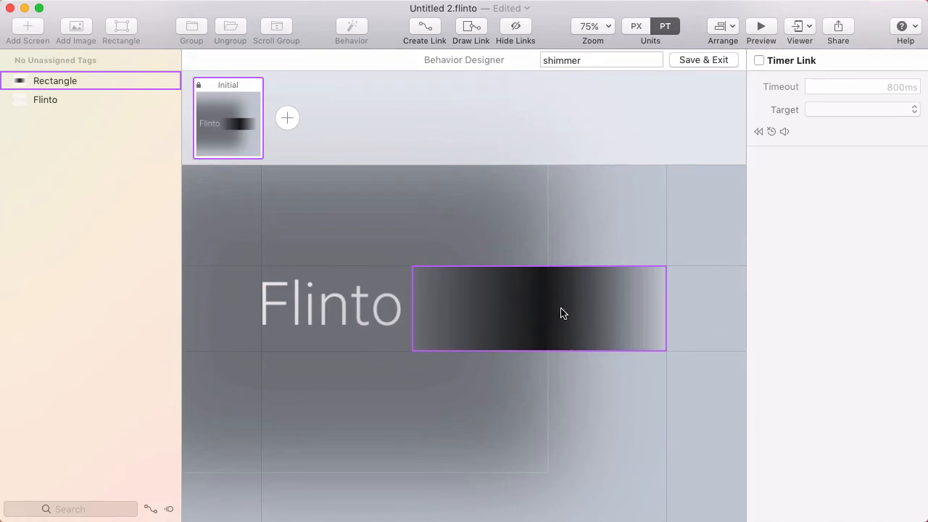
left_click(285, 119)
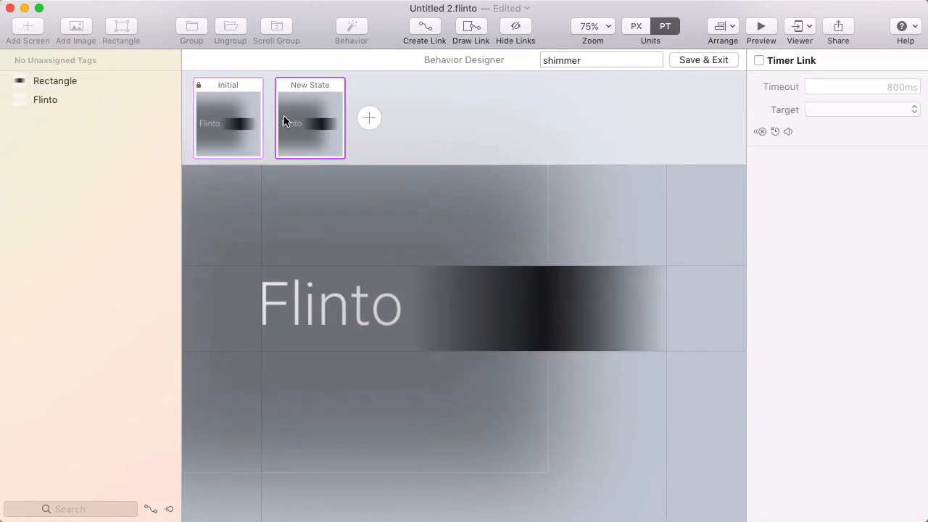
double_click(309, 85)
type("left")
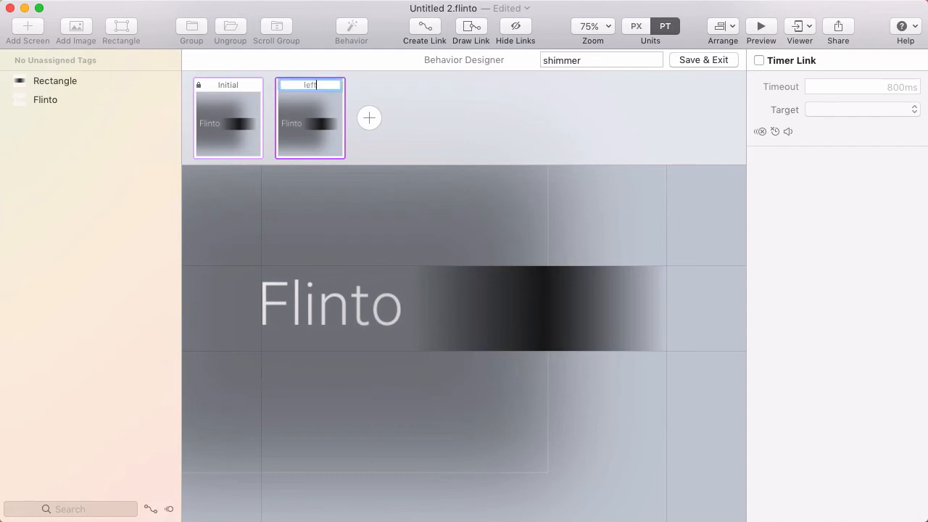
key("Return")
In the left state, move the rectangle to the left of the Flinto text at about X -486, and preview the transition
left_click_drag(276, 206, 389, 211)
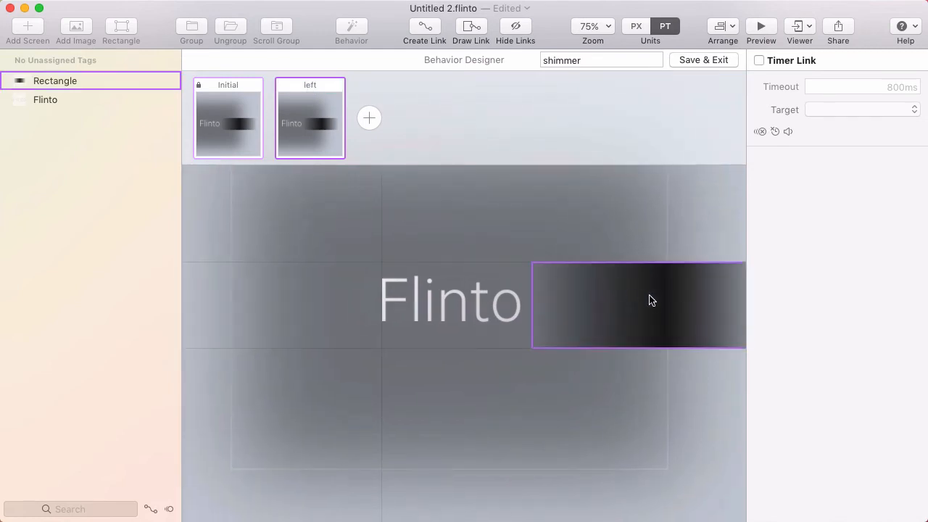
left_click_drag(643, 293, 234, 285)
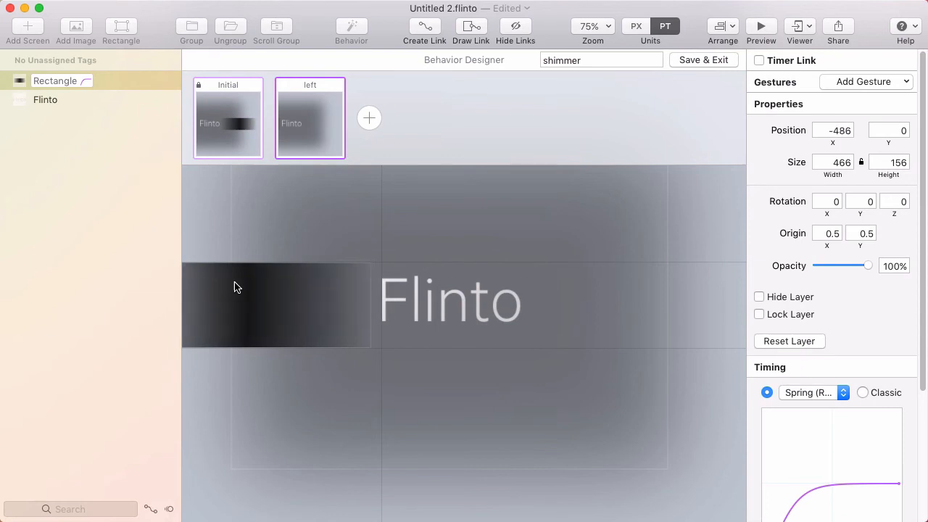
left_click(223, 90)
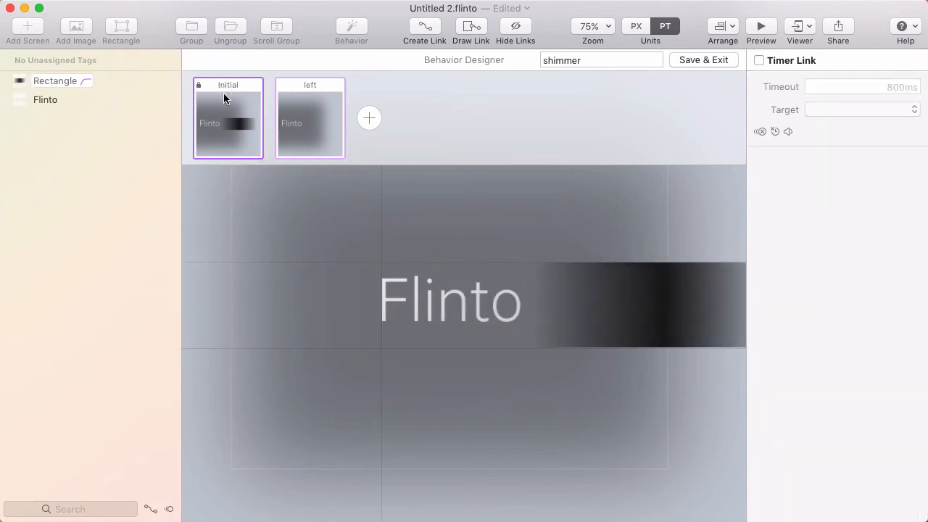
key("Tab")
left_click(247, 114)
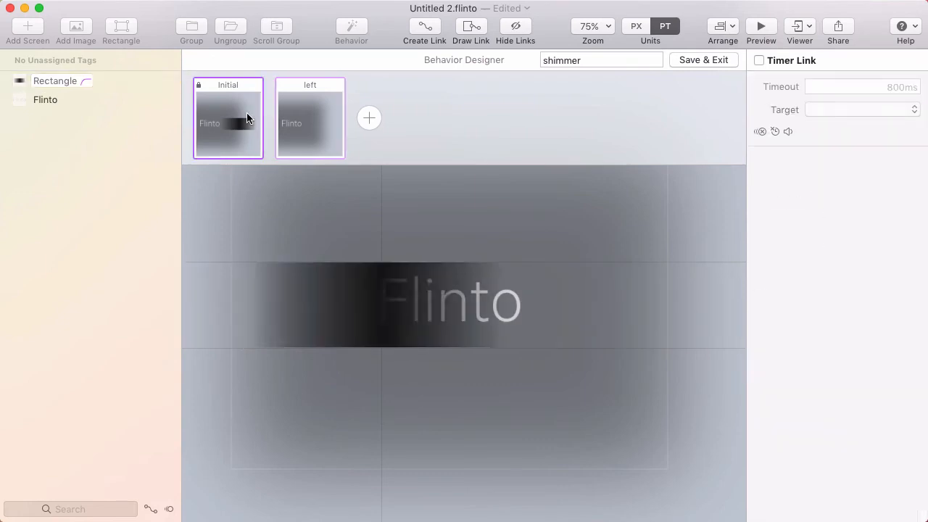
Switch the rectangle's transition timing to Classic with a duration longer than 300 ms, and preview the transition
scroll(834, 319, "down", 5)
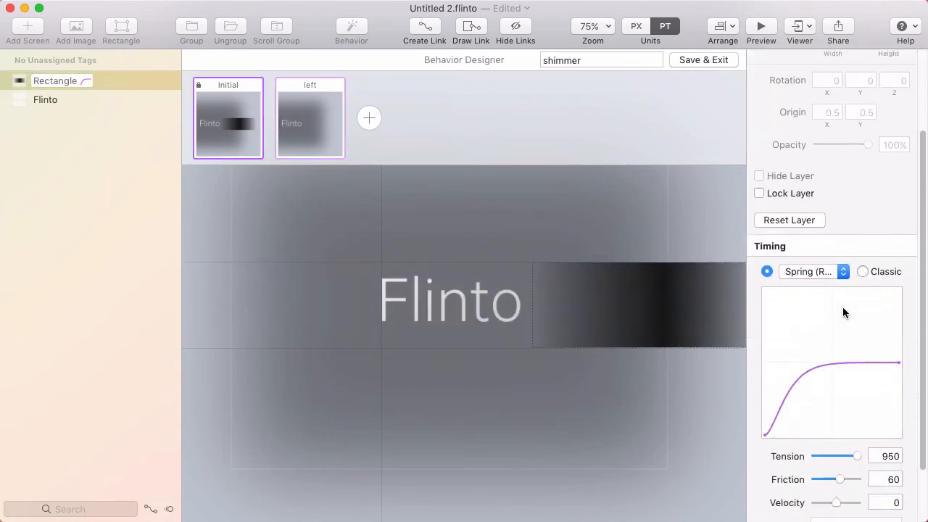
left_click(862, 271)
scroll(845, 414, "down", 1)
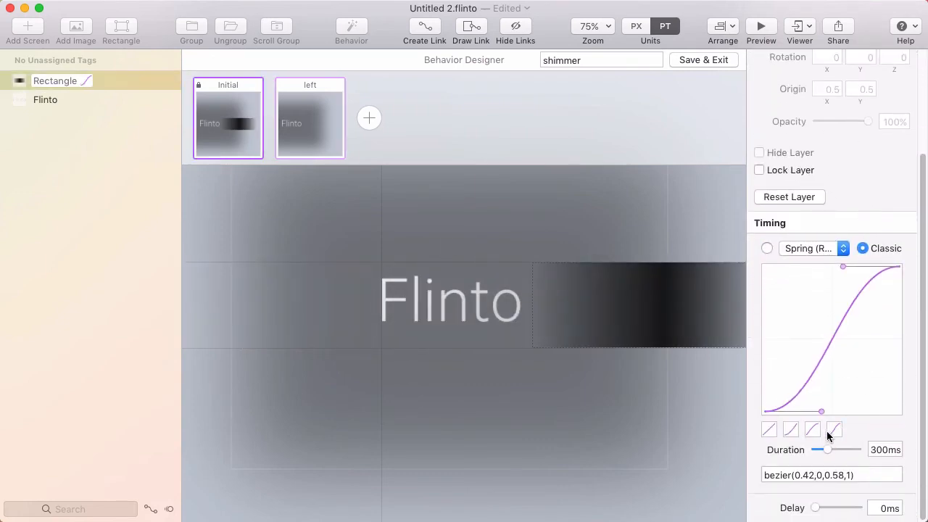
left_click_drag(827, 451, 842, 452)
left_click(660, 371)
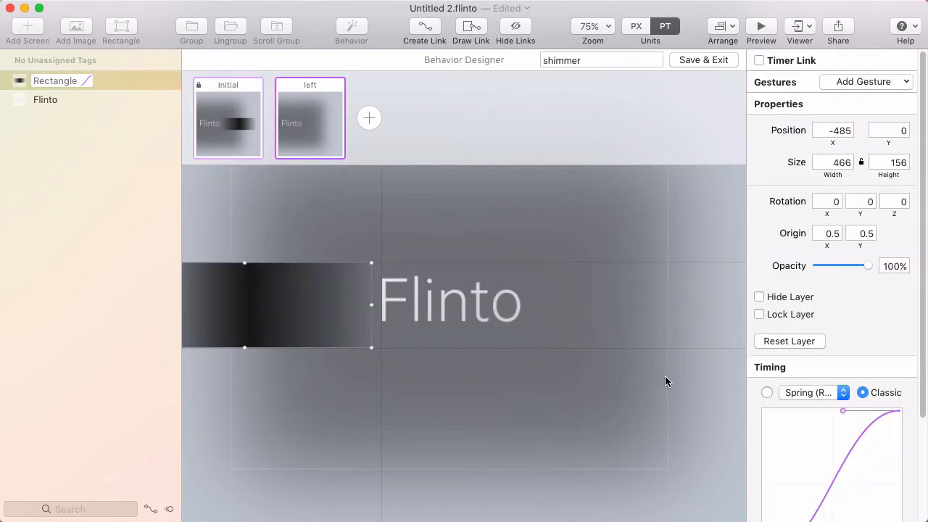
key("space")
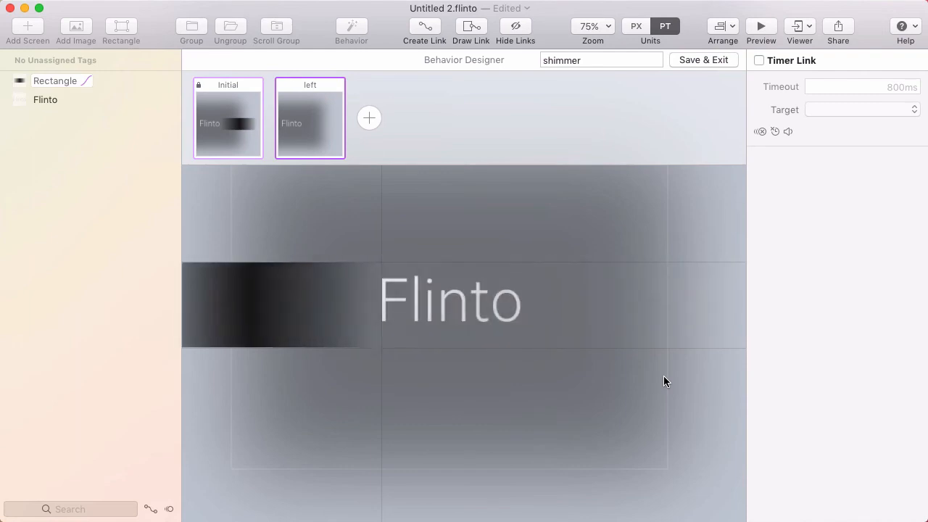
key("space")
In the Initial state, draw a tap link about 300 by 130 over the Flinto text and target it to the left state
left_click(226, 148)
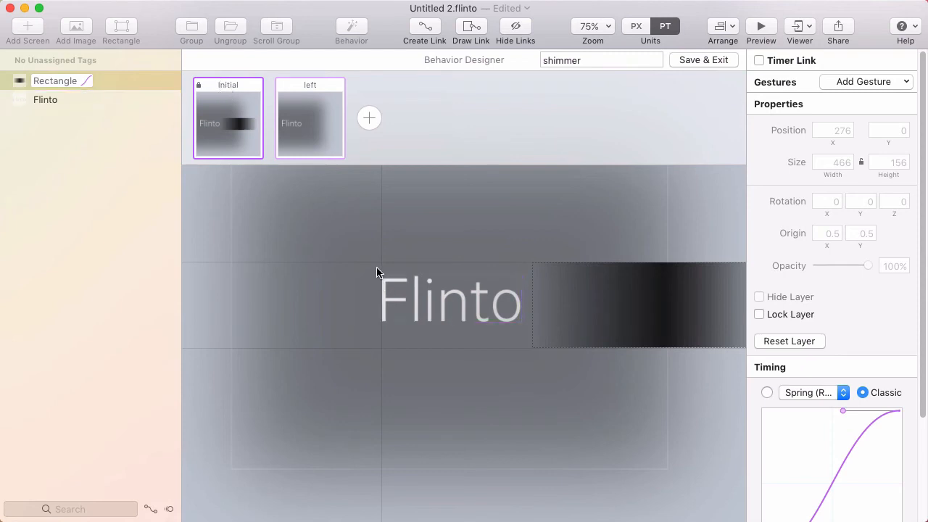
left_click_drag(373, 267, 524, 332)
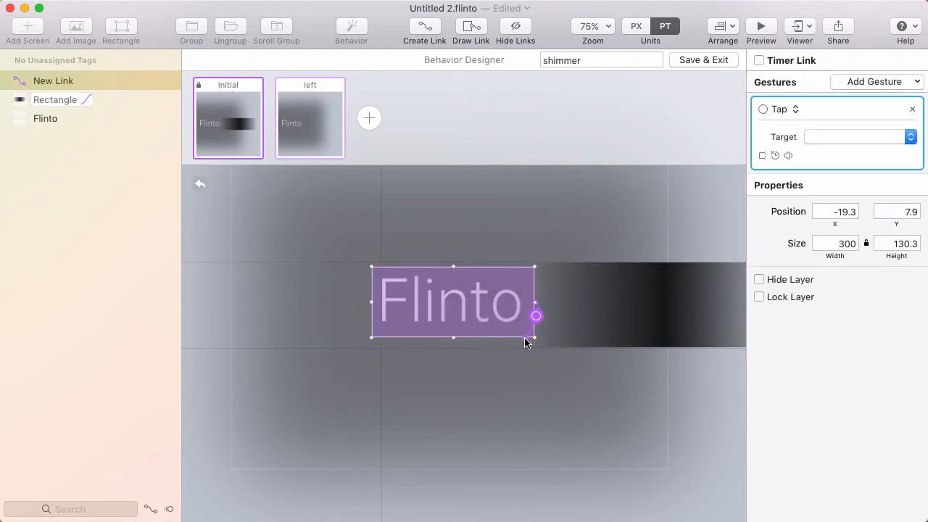
left_click_drag(534, 312, 307, 124)
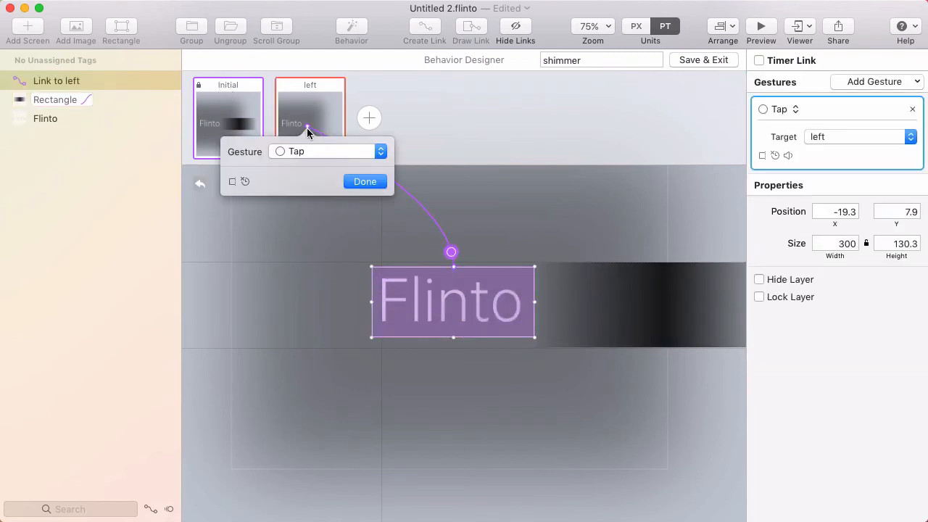
left_click(368, 182)
Add a timer link from the left state back to Initial with an 800 ms timeout
left_click(316, 123)
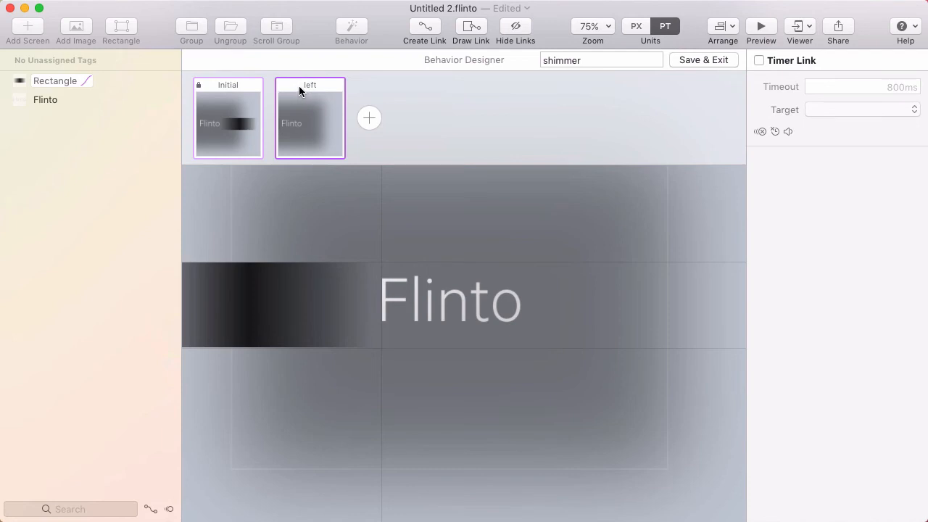
left_click_drag(282, 86, 228, 105)
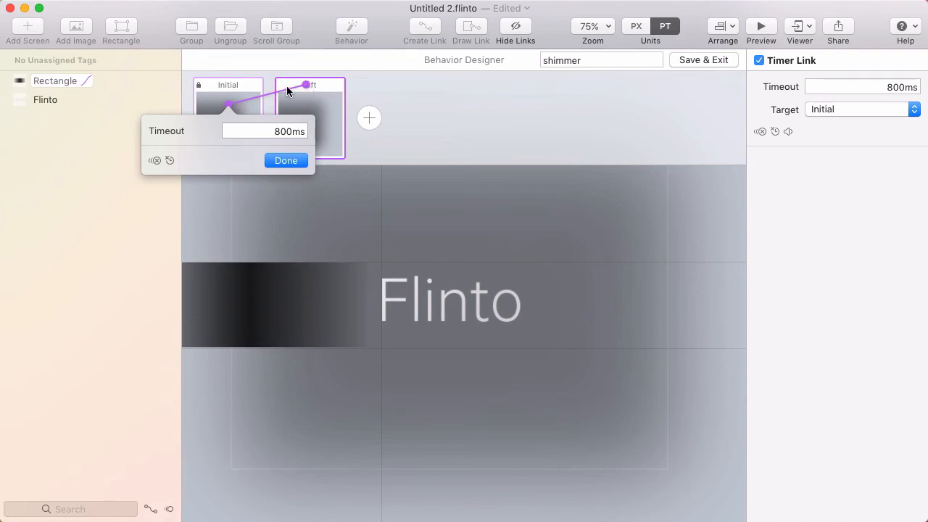
left_click(286, 160)
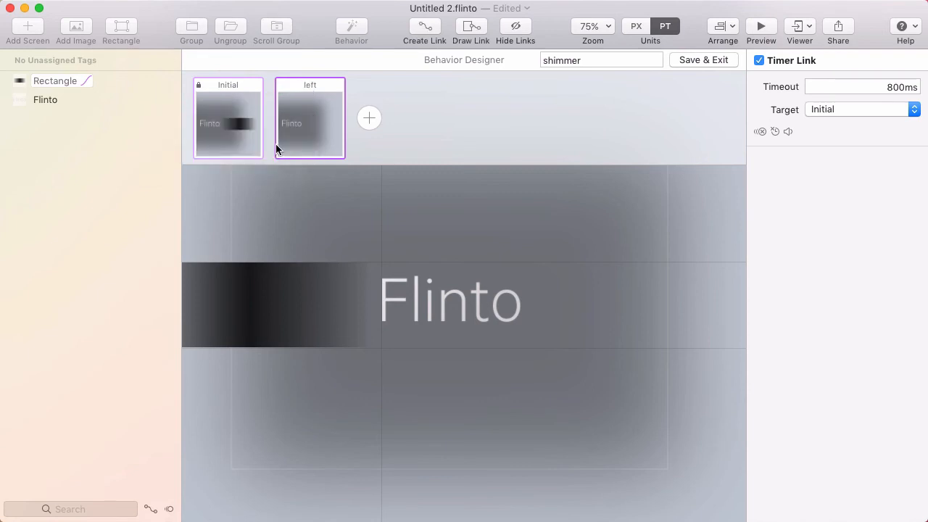
Set the timer link from the left state to Initial to a 0 ms timeout with its animation disabled, and preview the result
left_click(243, 109)
left_click_drag(280, 90, 232, 98)
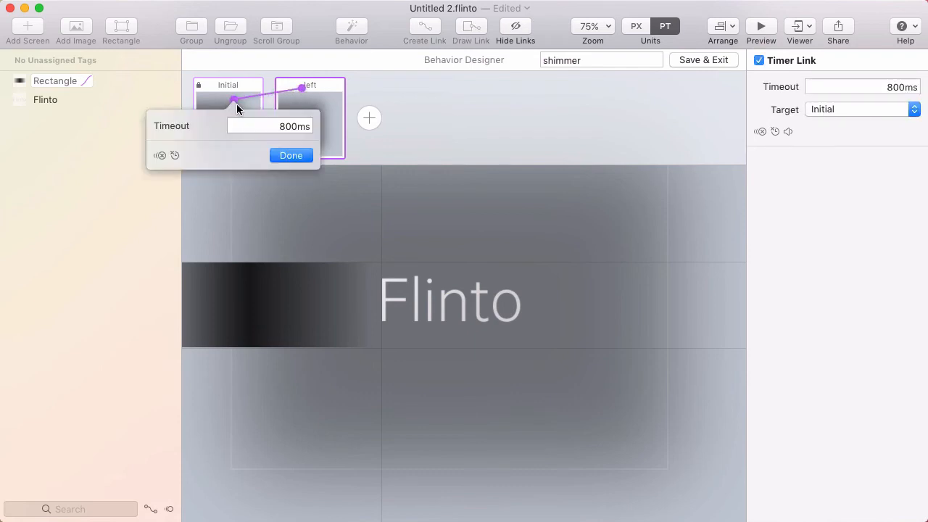
left_click(250, 122)
type("0")
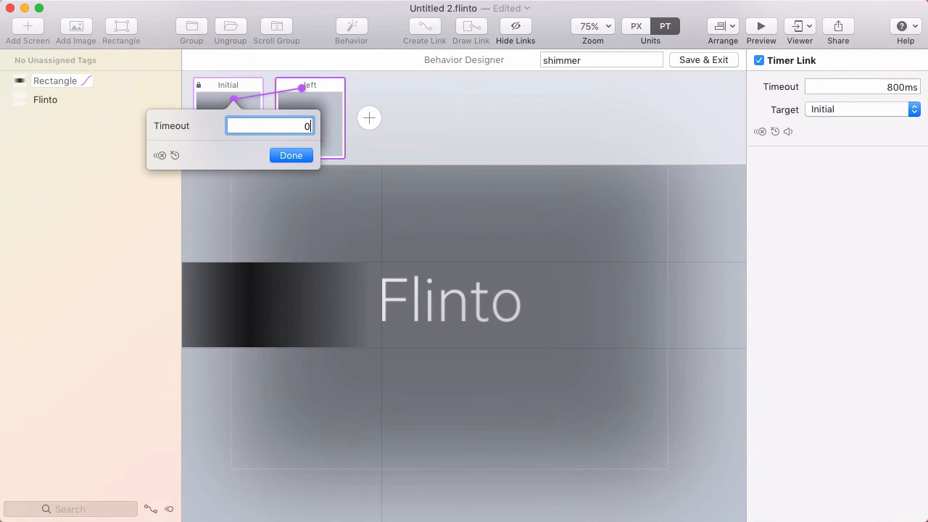
left_click(160, 156)
left_click(291, 156)
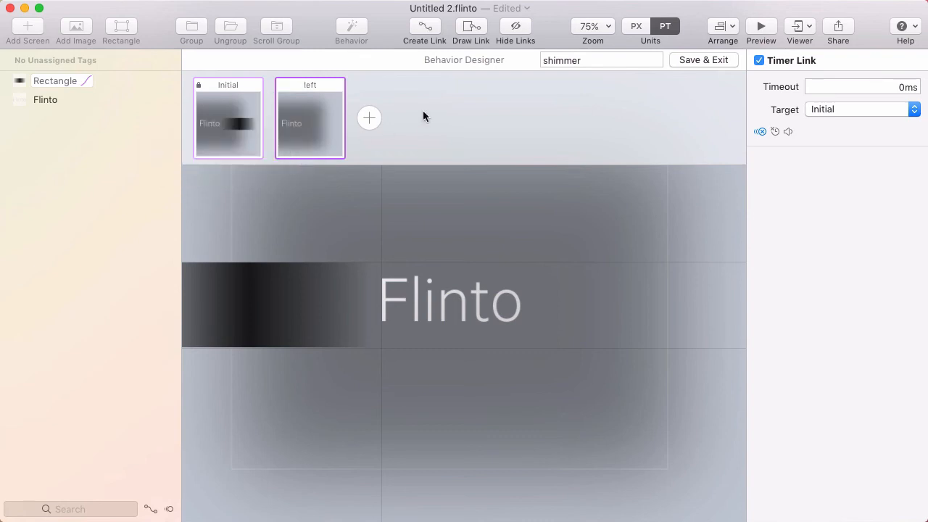
key("super+p")
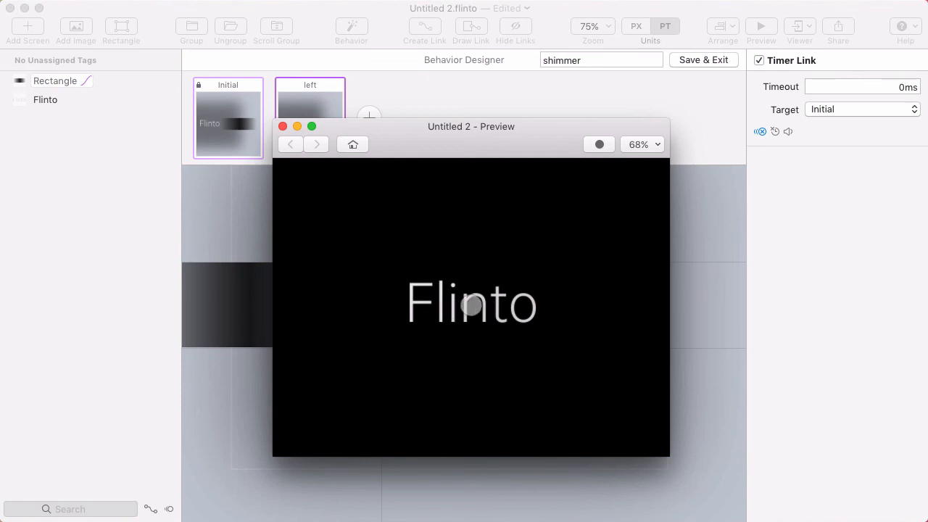
key("super+w")
In the left state, set the gradient rectangle's Classic transition duration to 1000 ms, and return to the Initial state
left_click(259, 267)
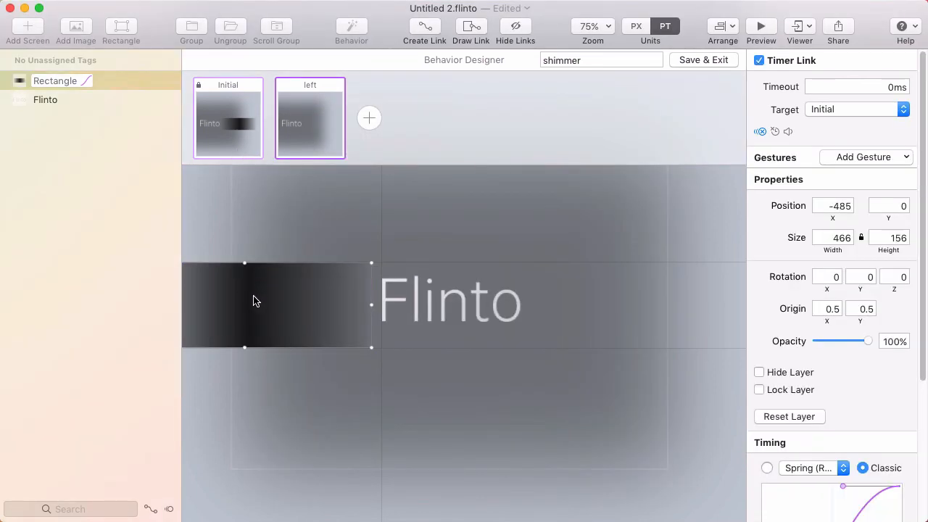
scroll(796, 354, "down", 4)
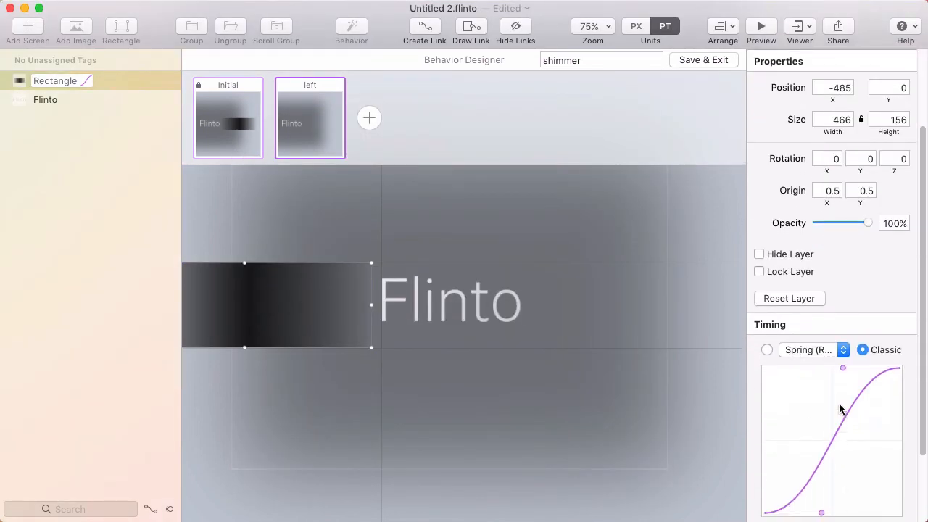
scroll(840, 409, "down", 3)
left_click_drag(841, 454, 865, 452)
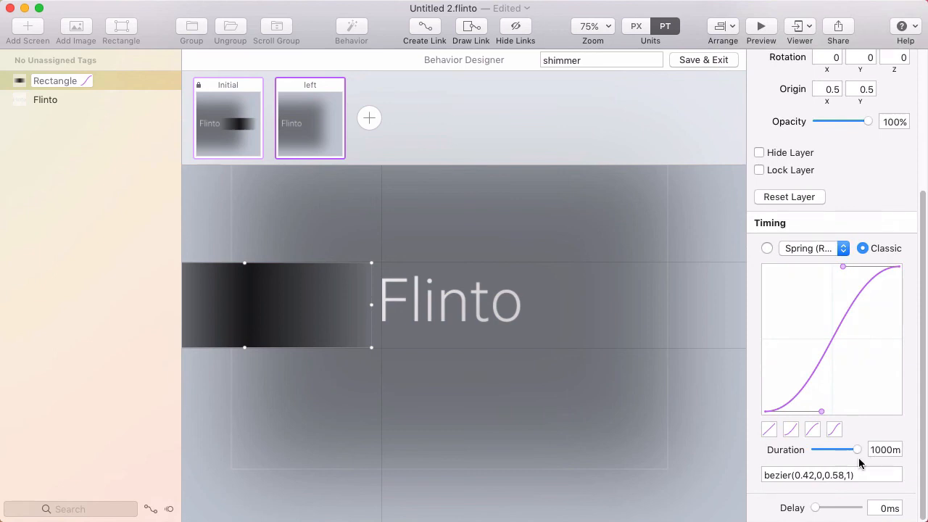
left_click(589, 270)
key("space")
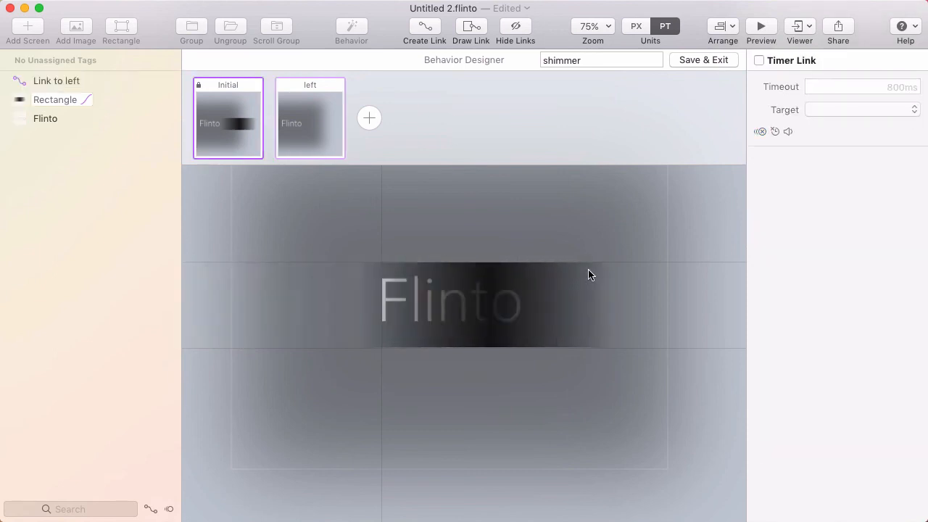
Preview the prototype and tap the Flinto text repeatedly to check the slower shimmer sweep
key("super+p")
left_click(469, 310)
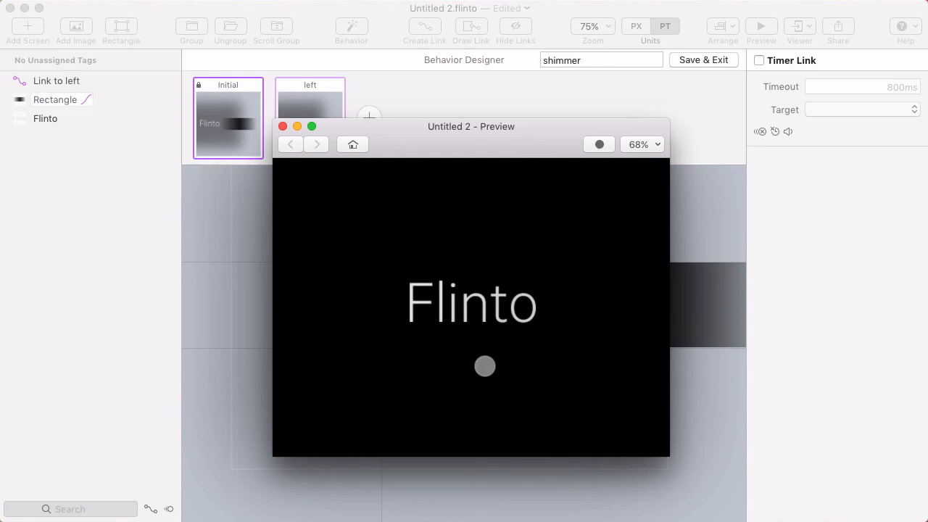
left_click(492, 300)
left_click(506, 314)
left_click(502, 318)
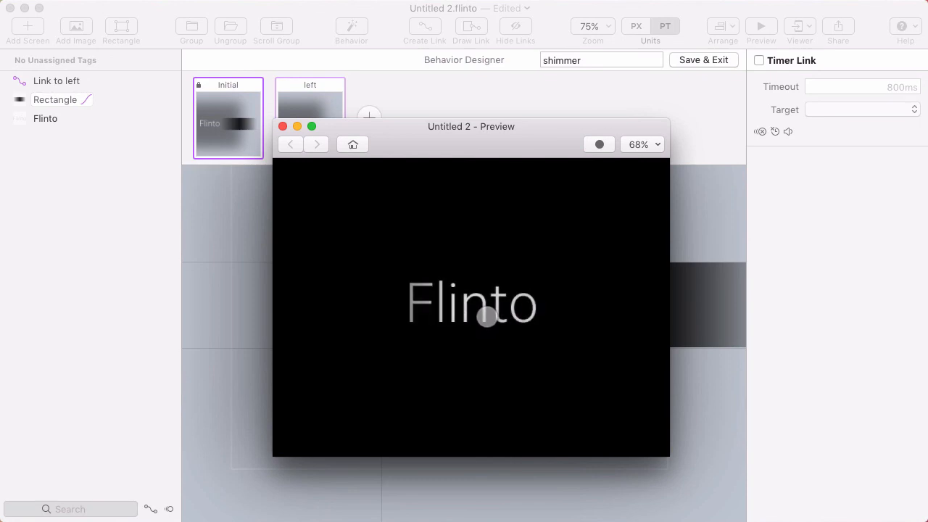
left_click(487, 335)
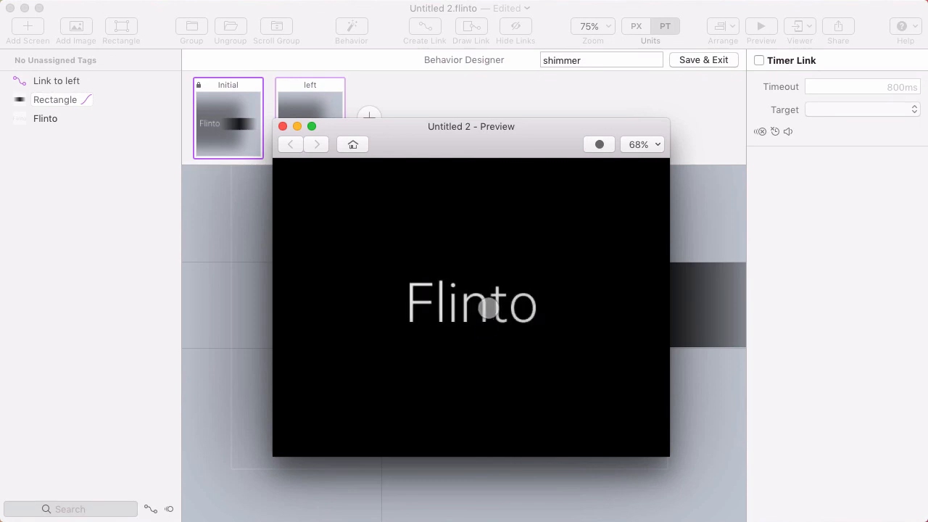
left_click(488, 308)
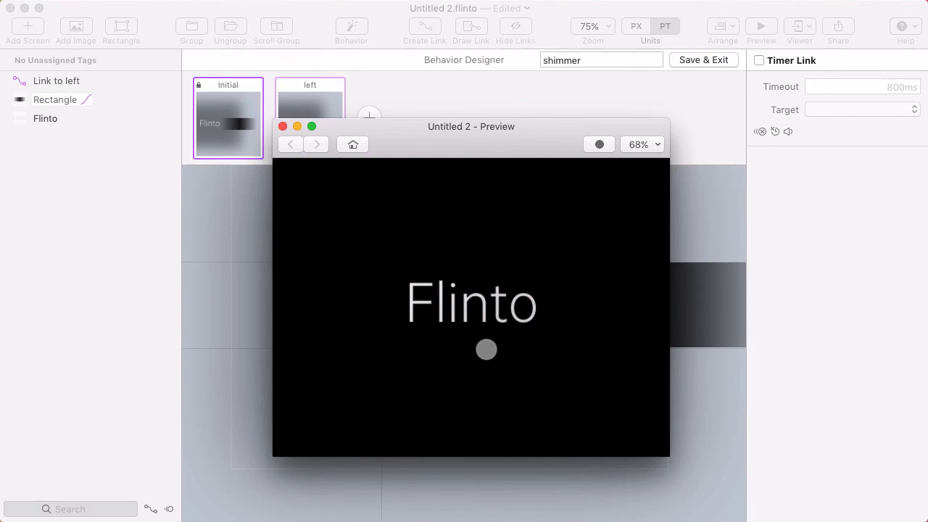